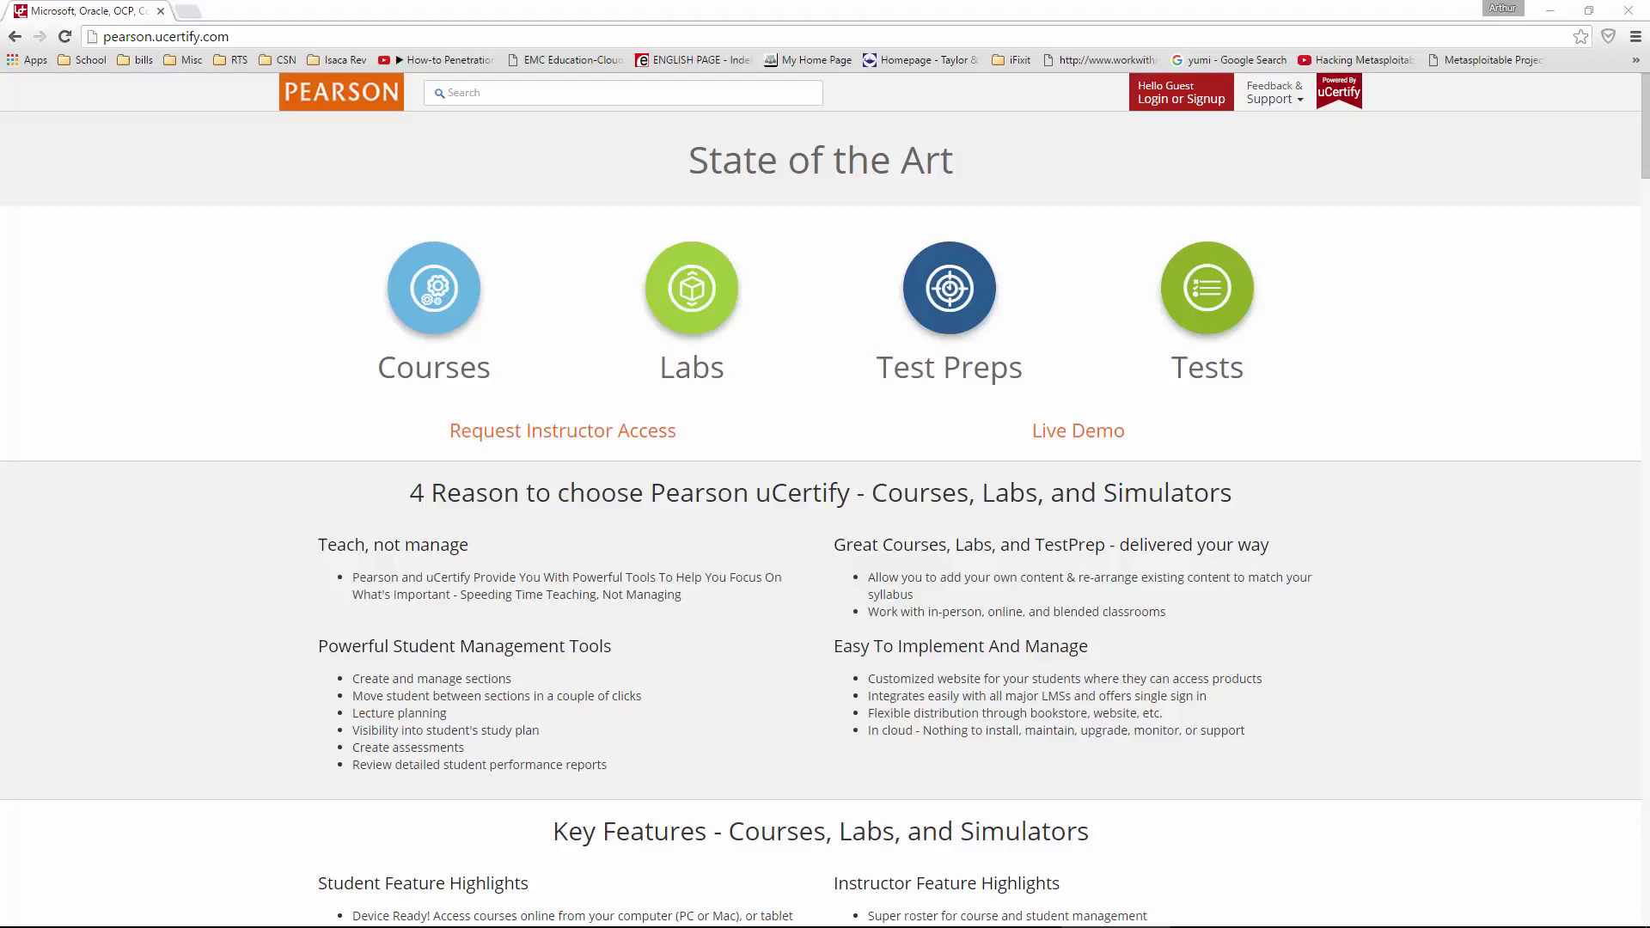
- Enter the account email address in the Secure Login dialog, leaving the password field empty
click(1201, 107)
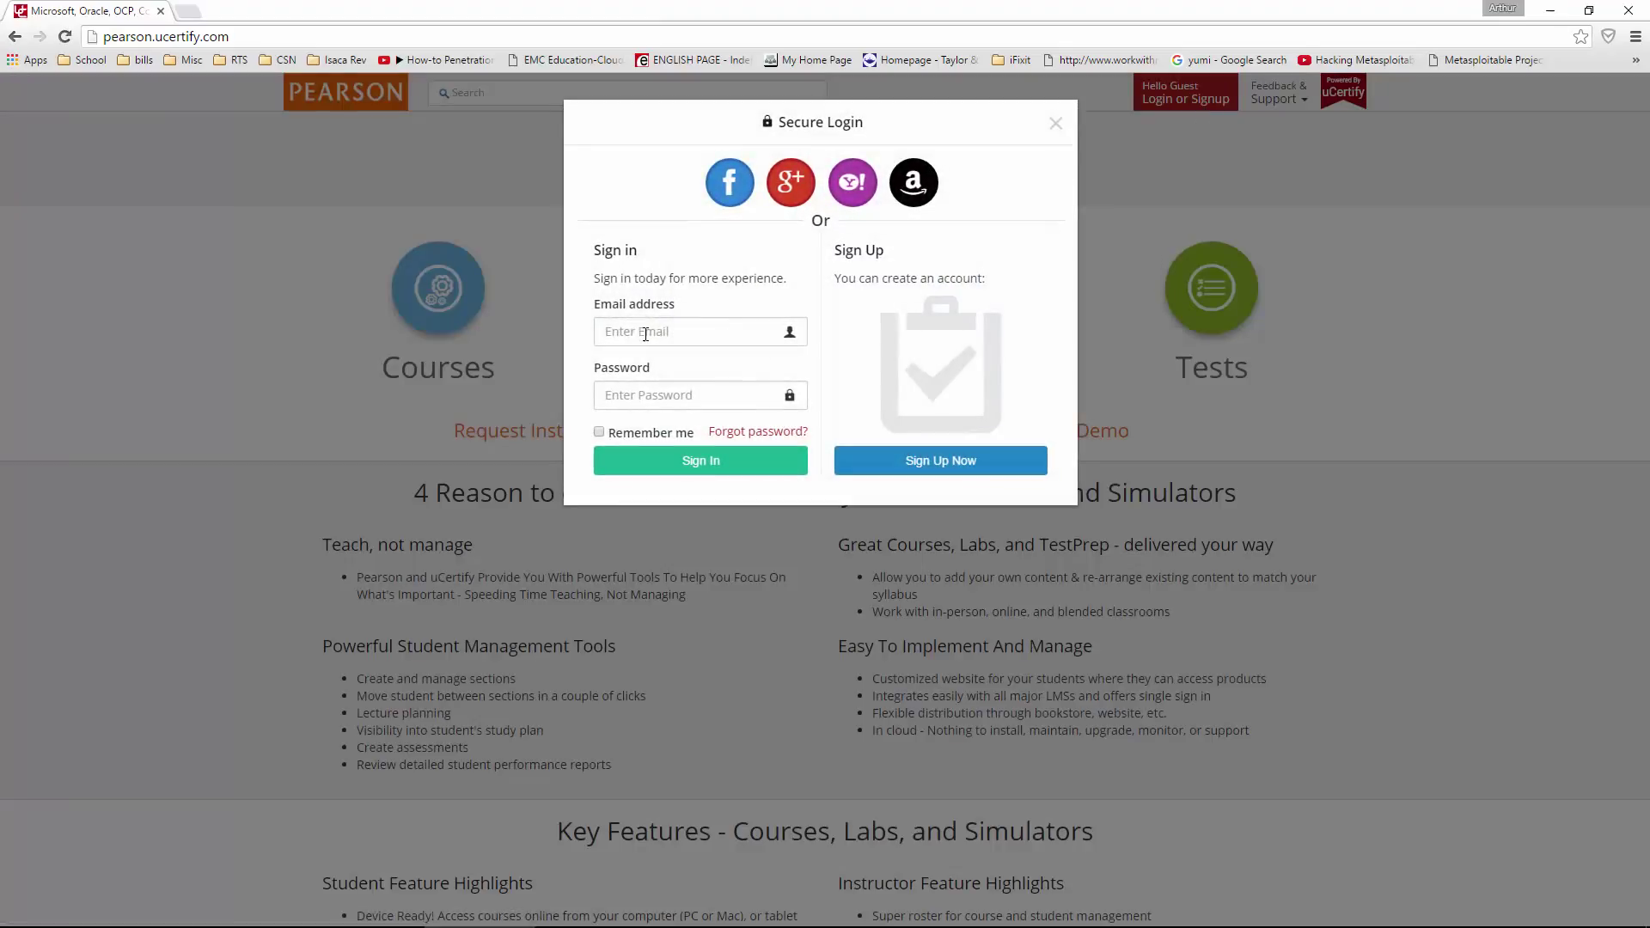
click(635, 334)
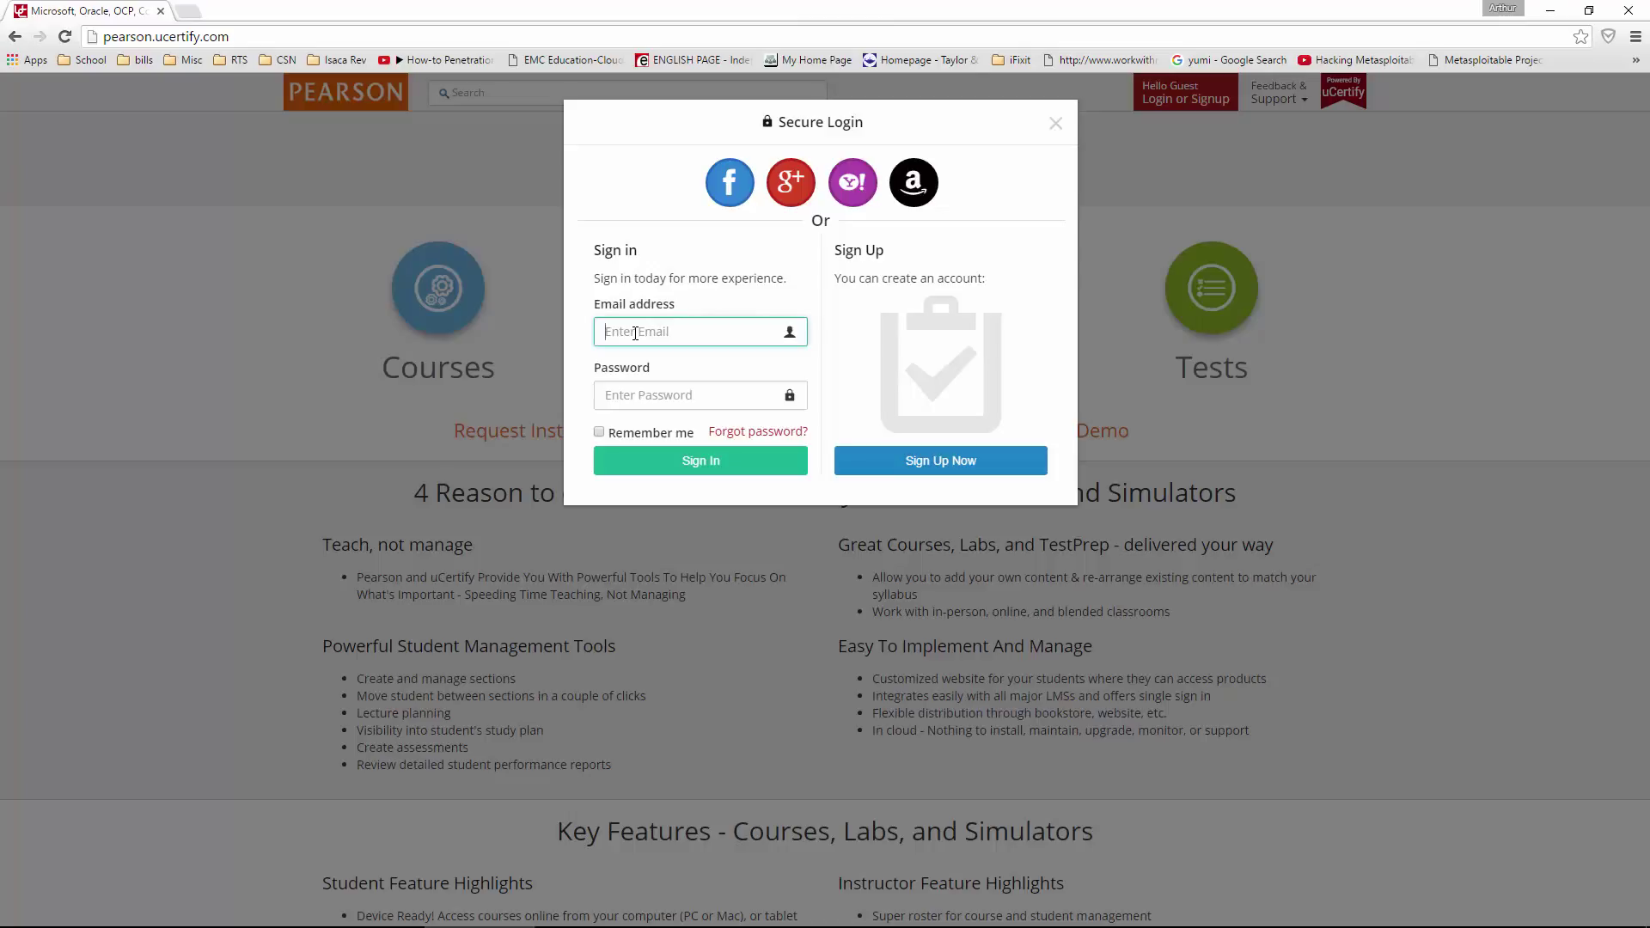
key(Tab)
text(•)
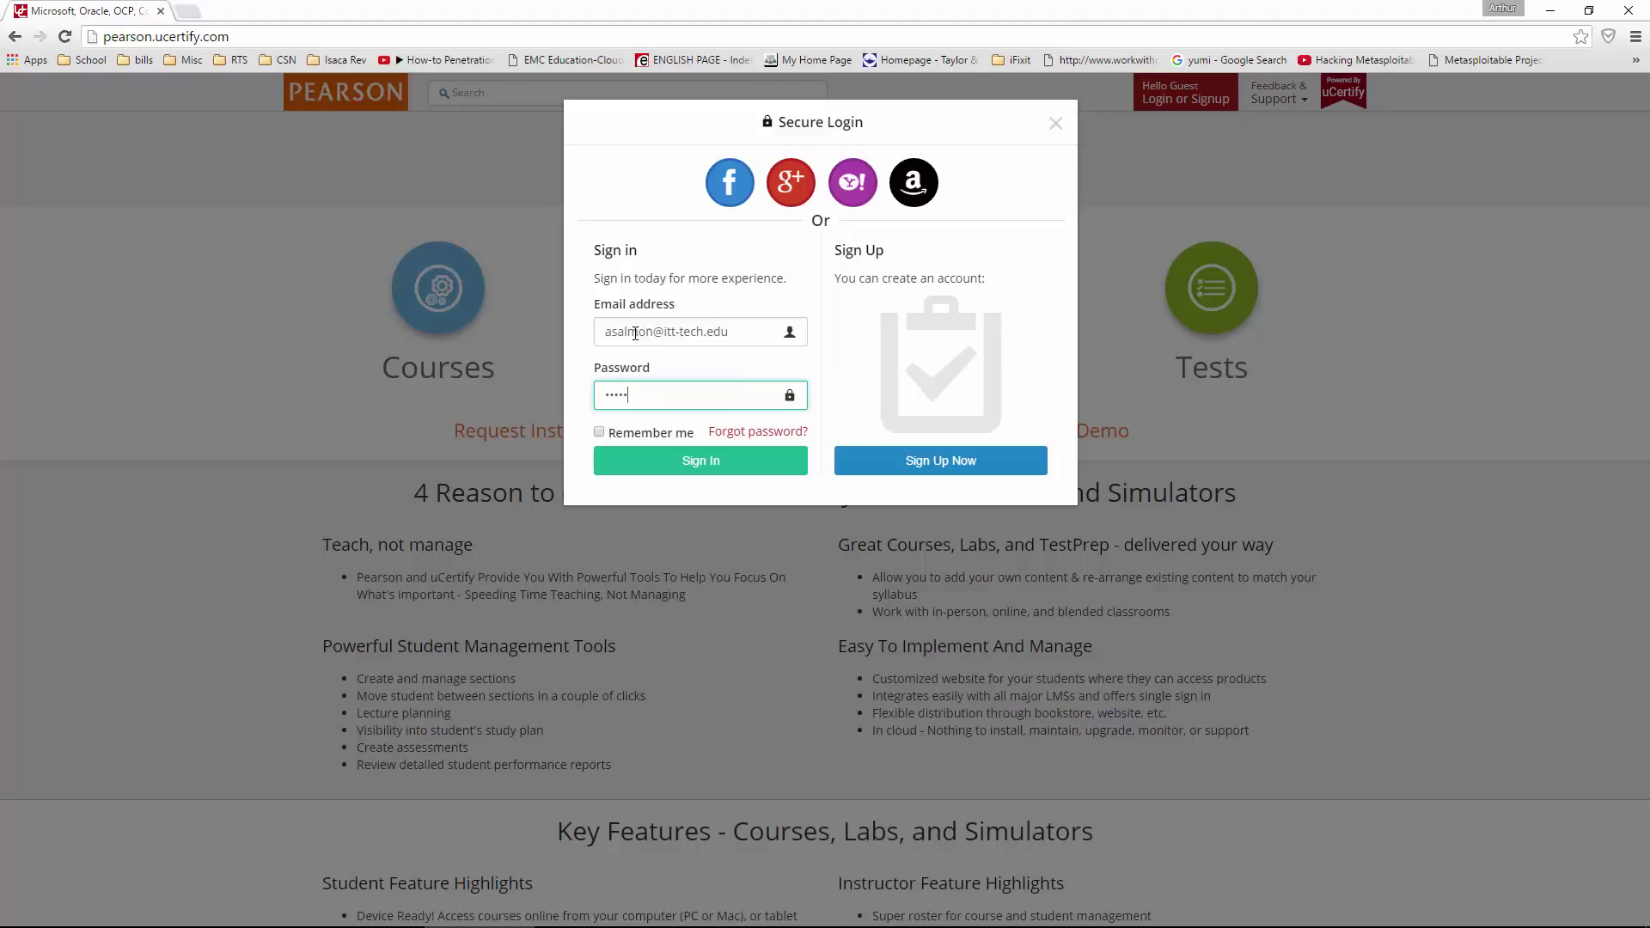
key(BackSpace)
key(BackSpace)
key(BackSpace)
key(BackSpace)
key(BackSpace)
- Switch to the sign-up form and fill in the first and last name
click(863, 464)
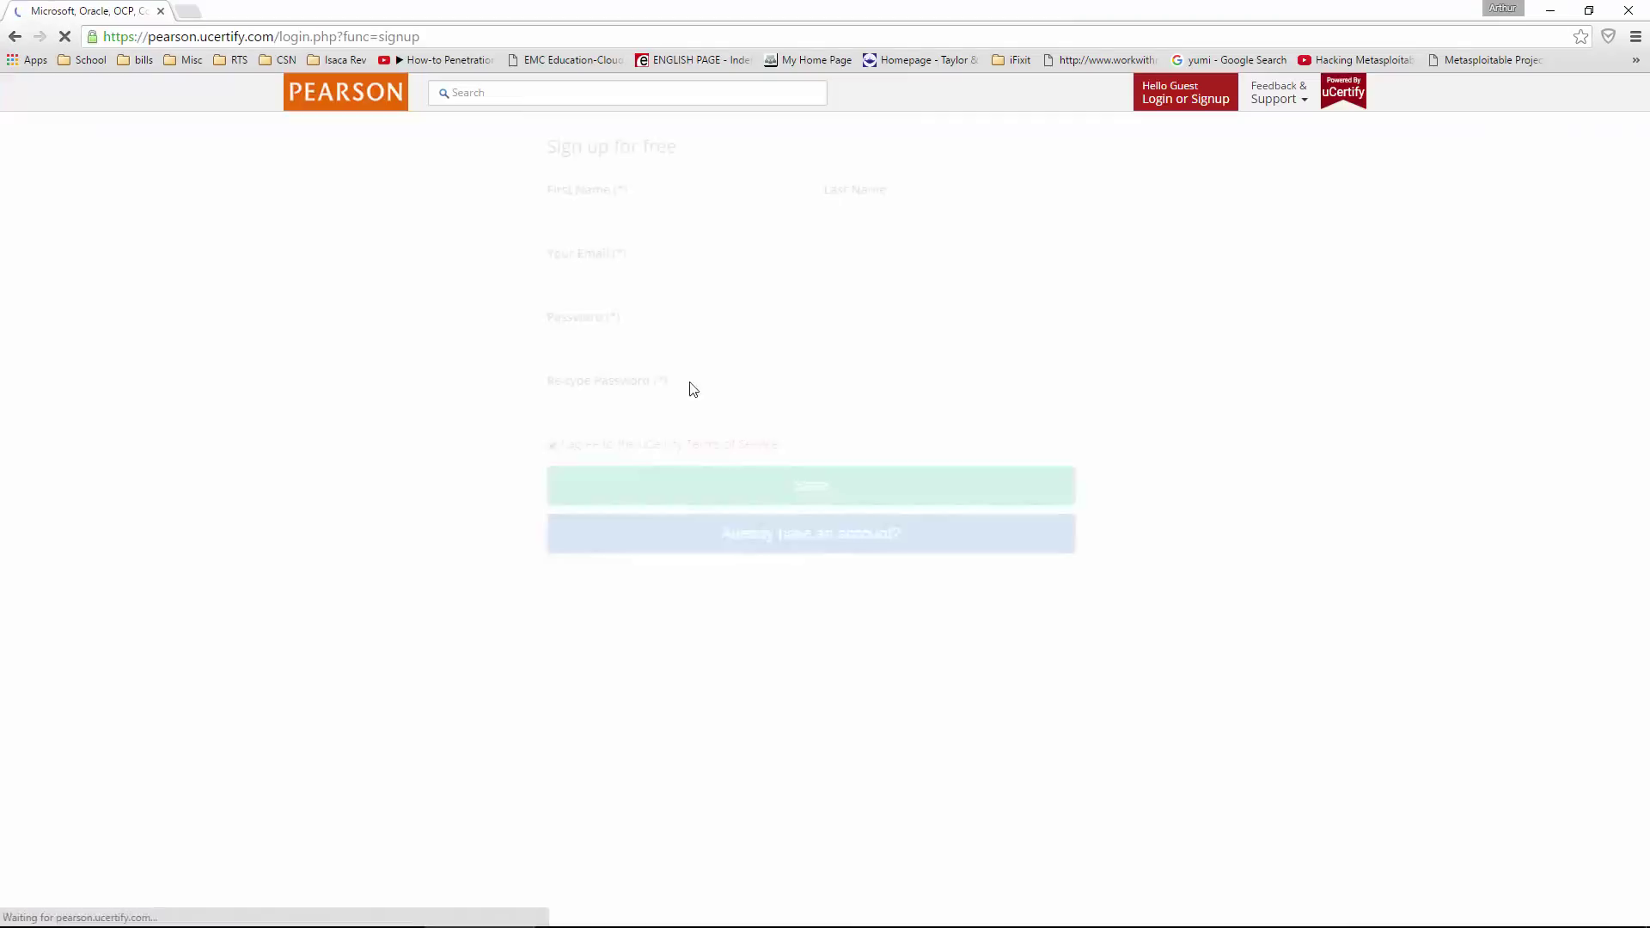
click(608, 218)
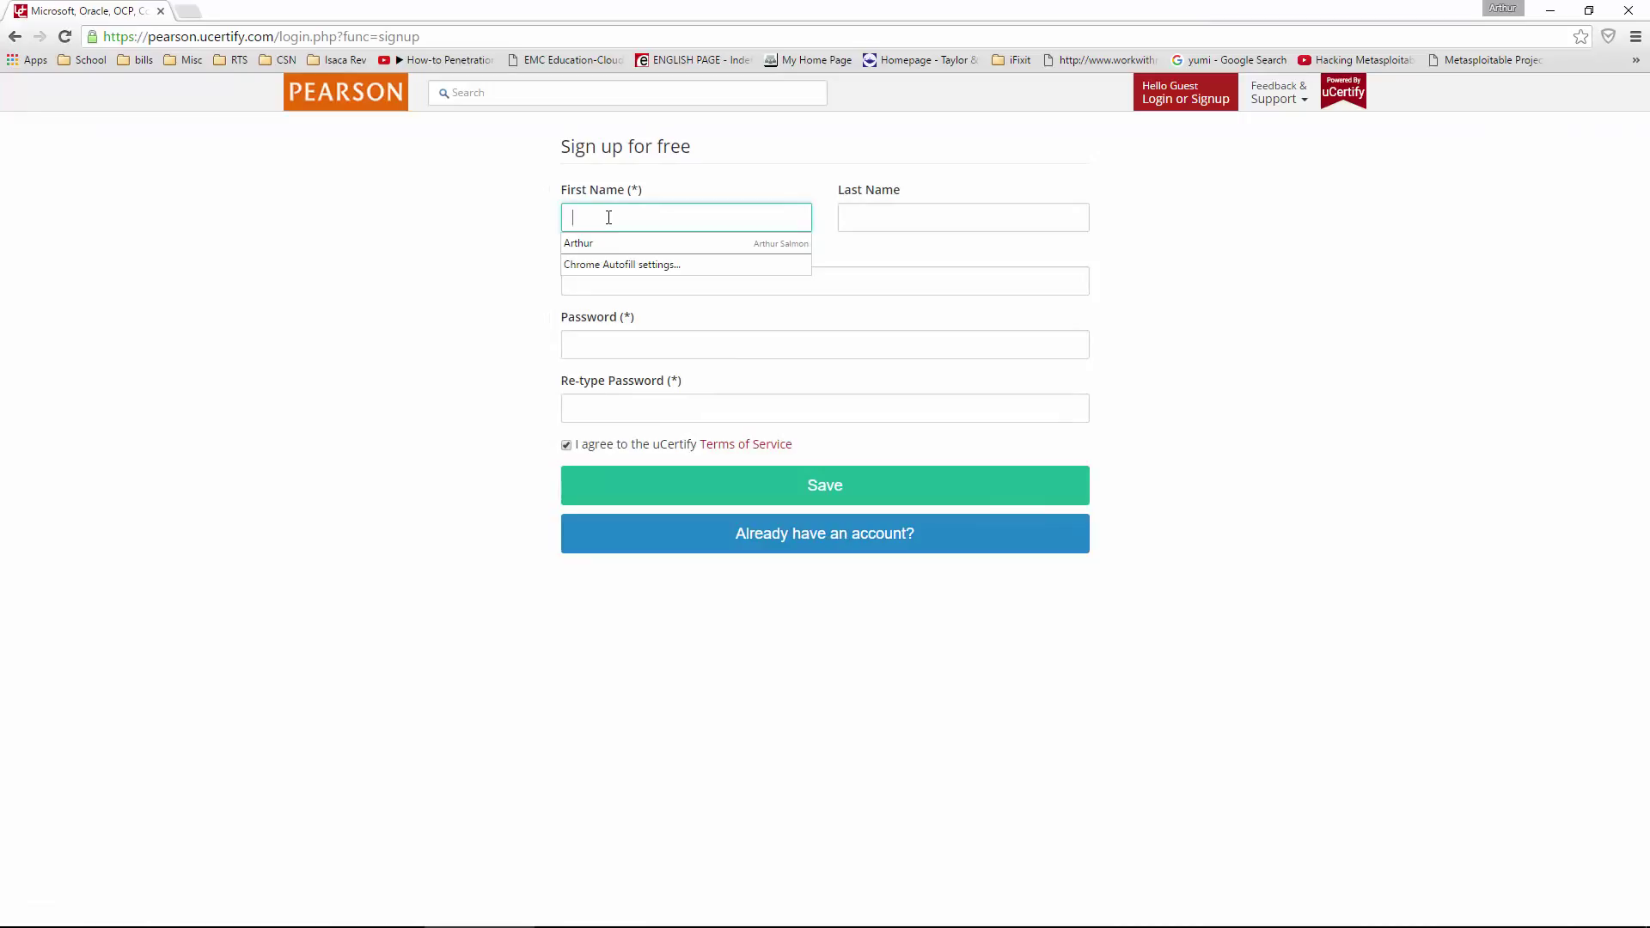
key(Tab)
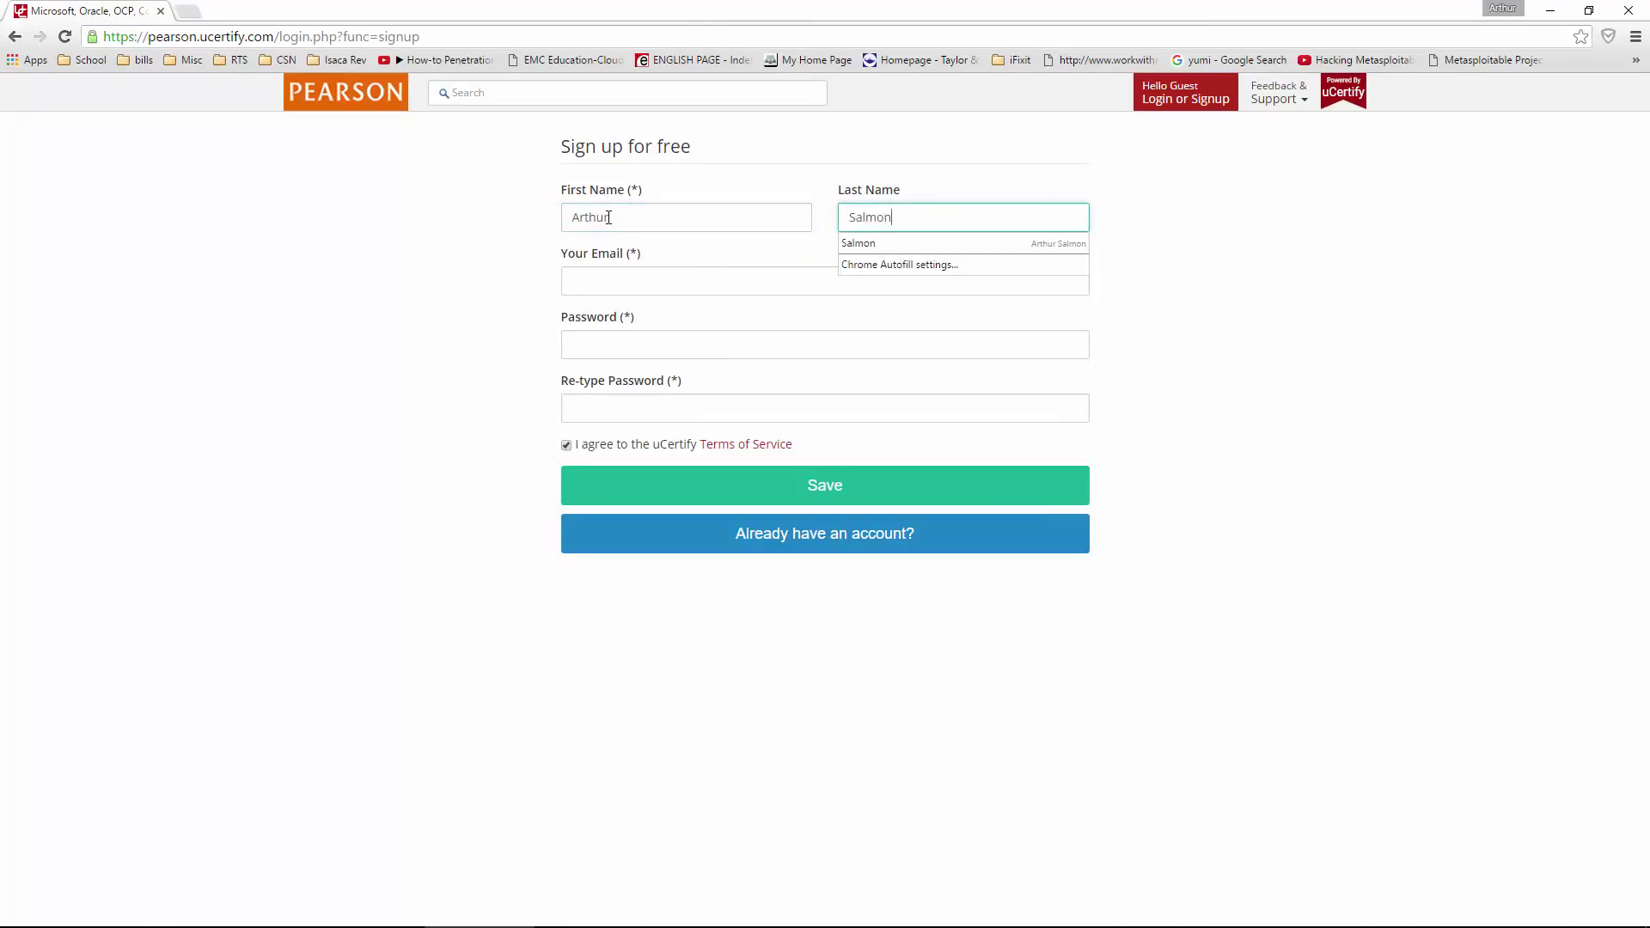
- Enter the account email address and submit the registration form
key(Tab)
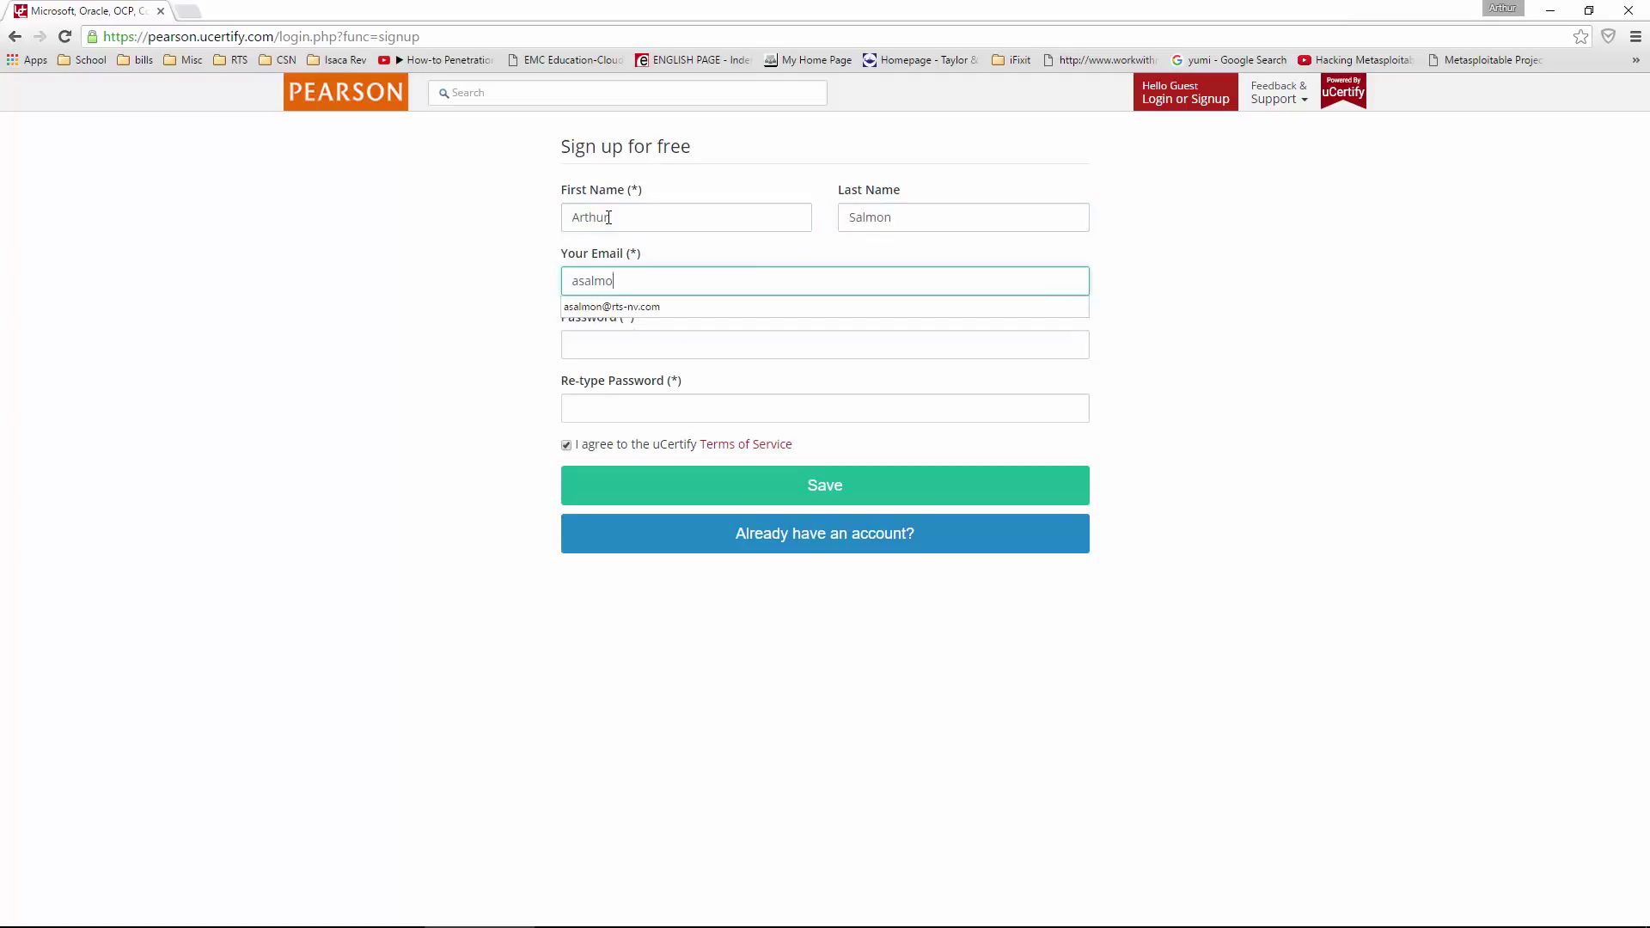
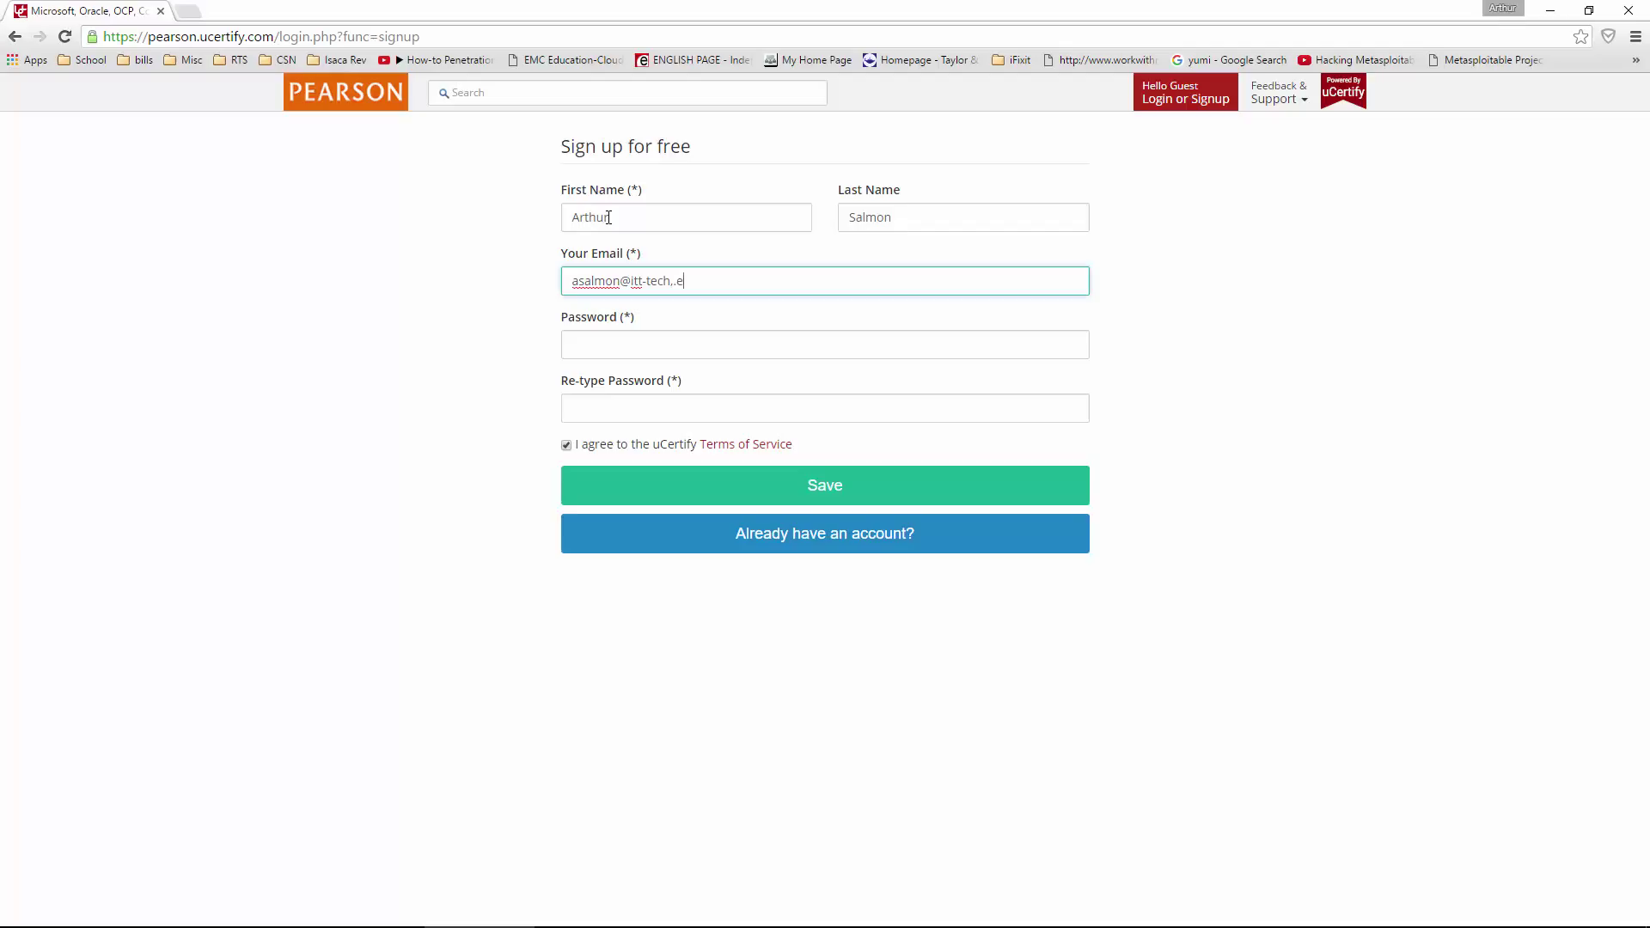
key(Tab)
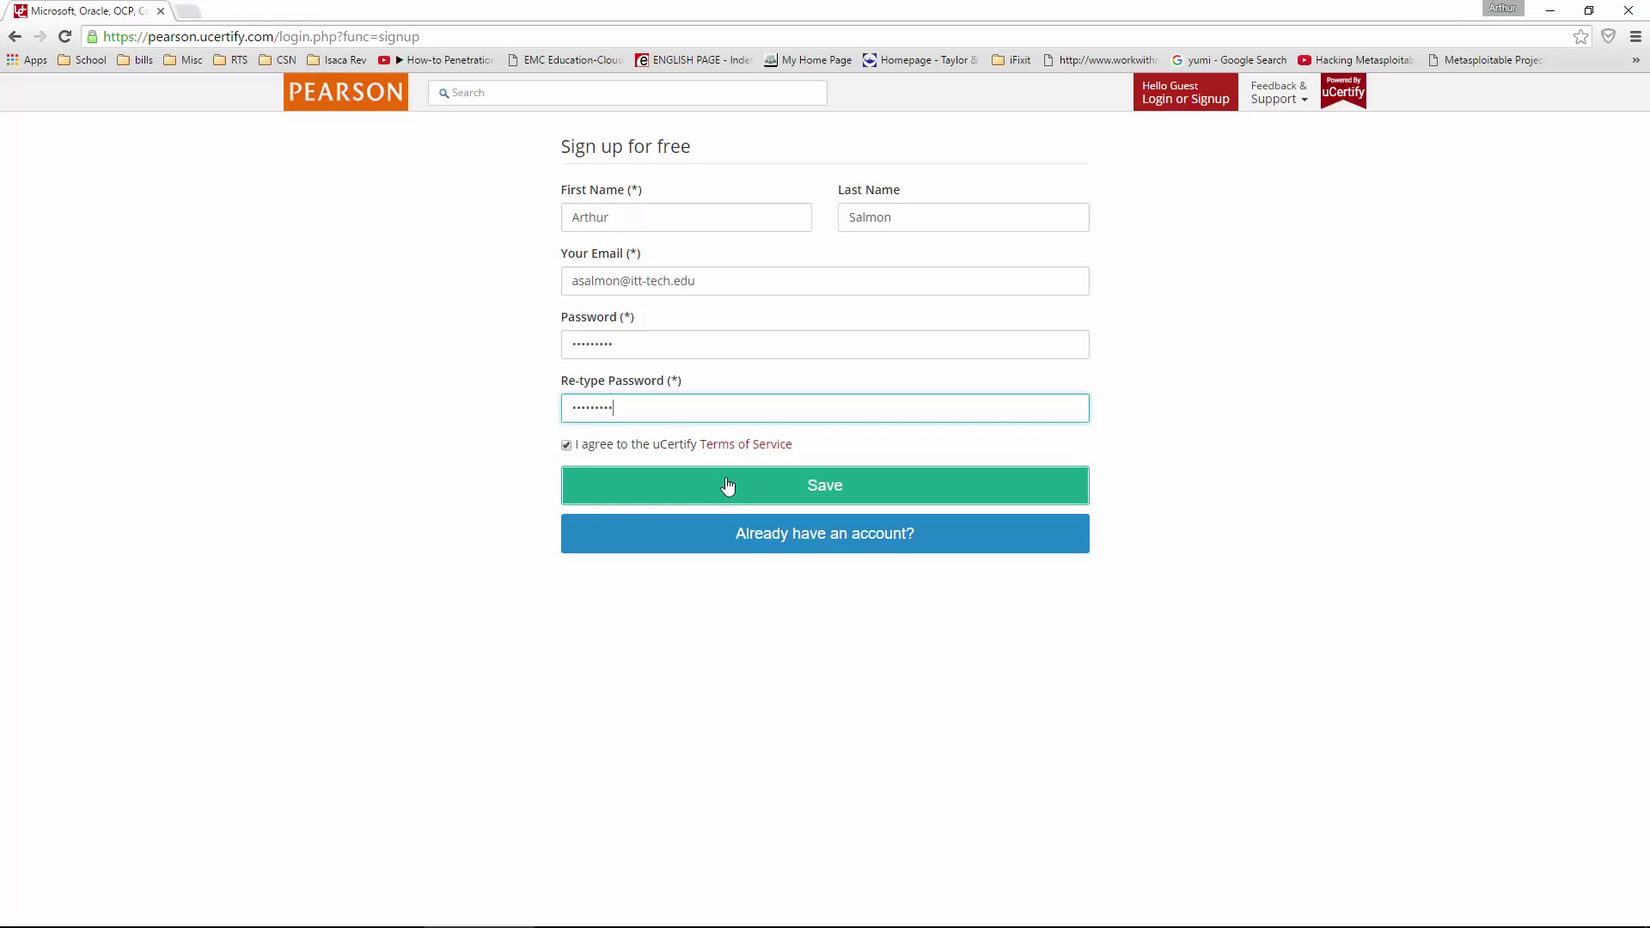
click(780, 482)
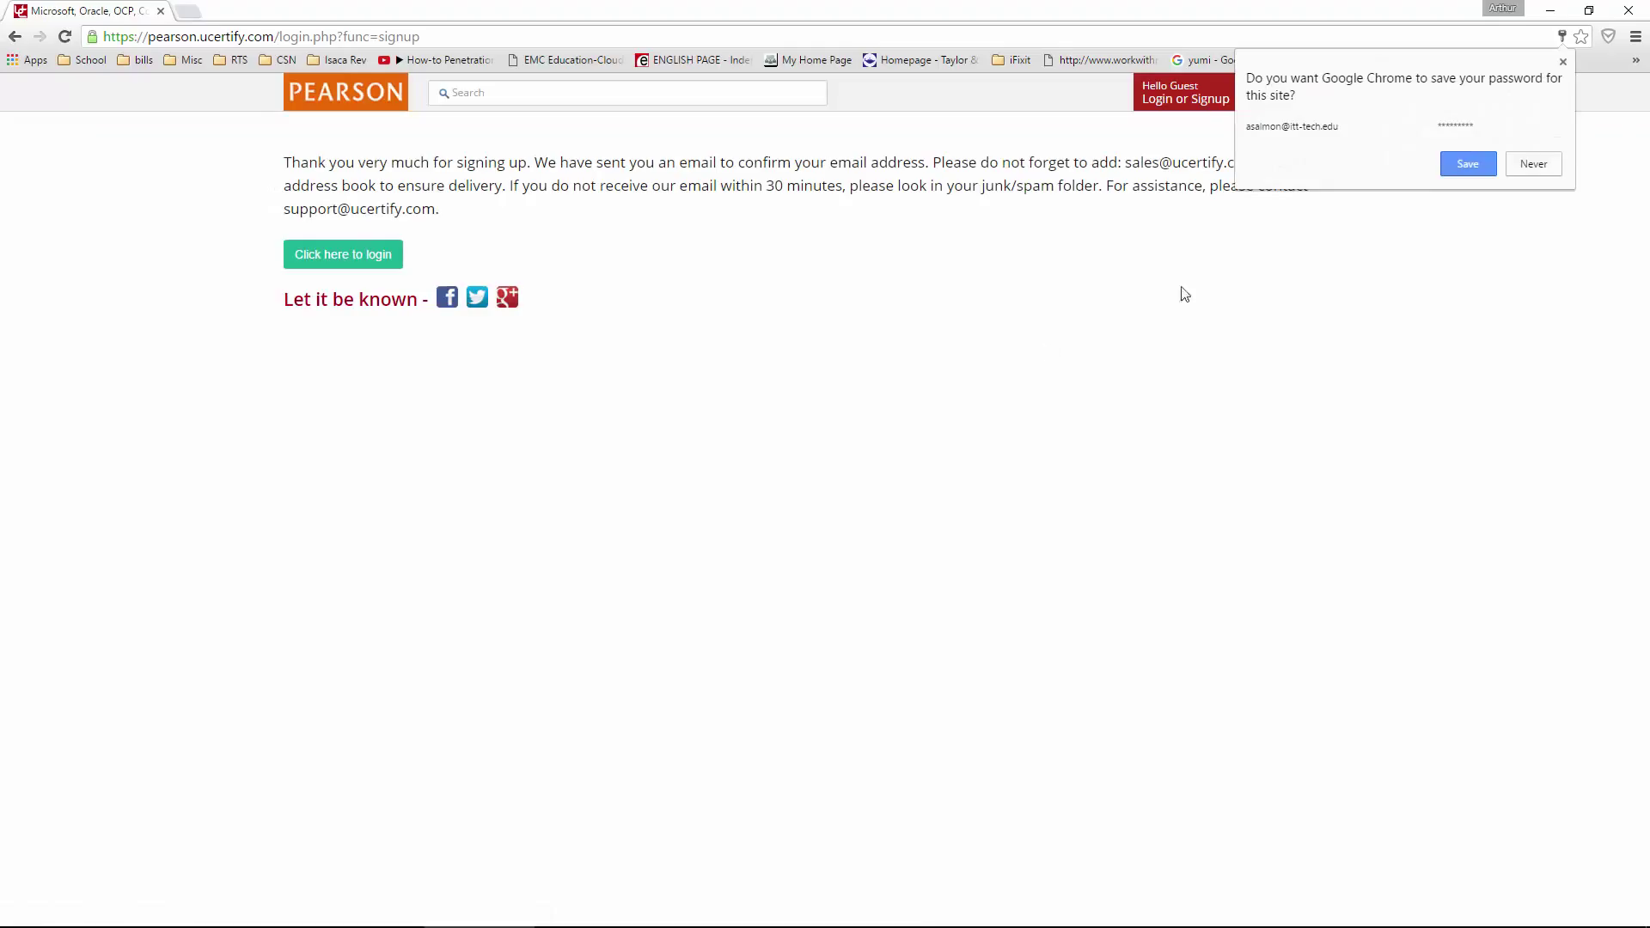
- Save the new password in Chrome, then try signing in with the new account
click(1470, 160)
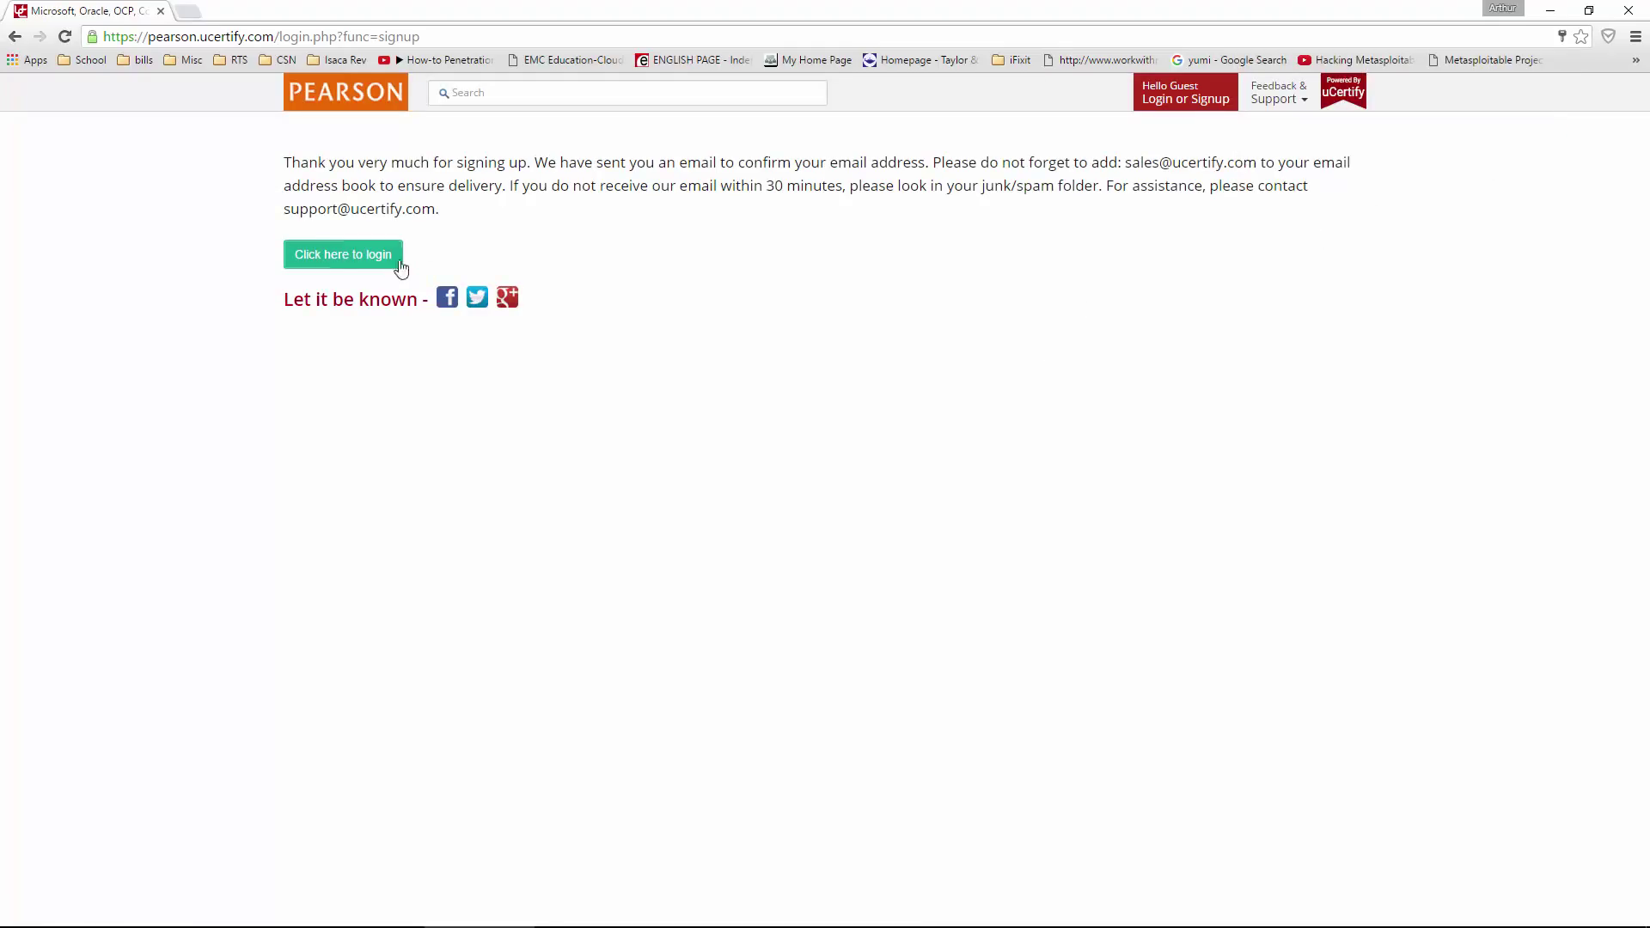
click(320, 260)
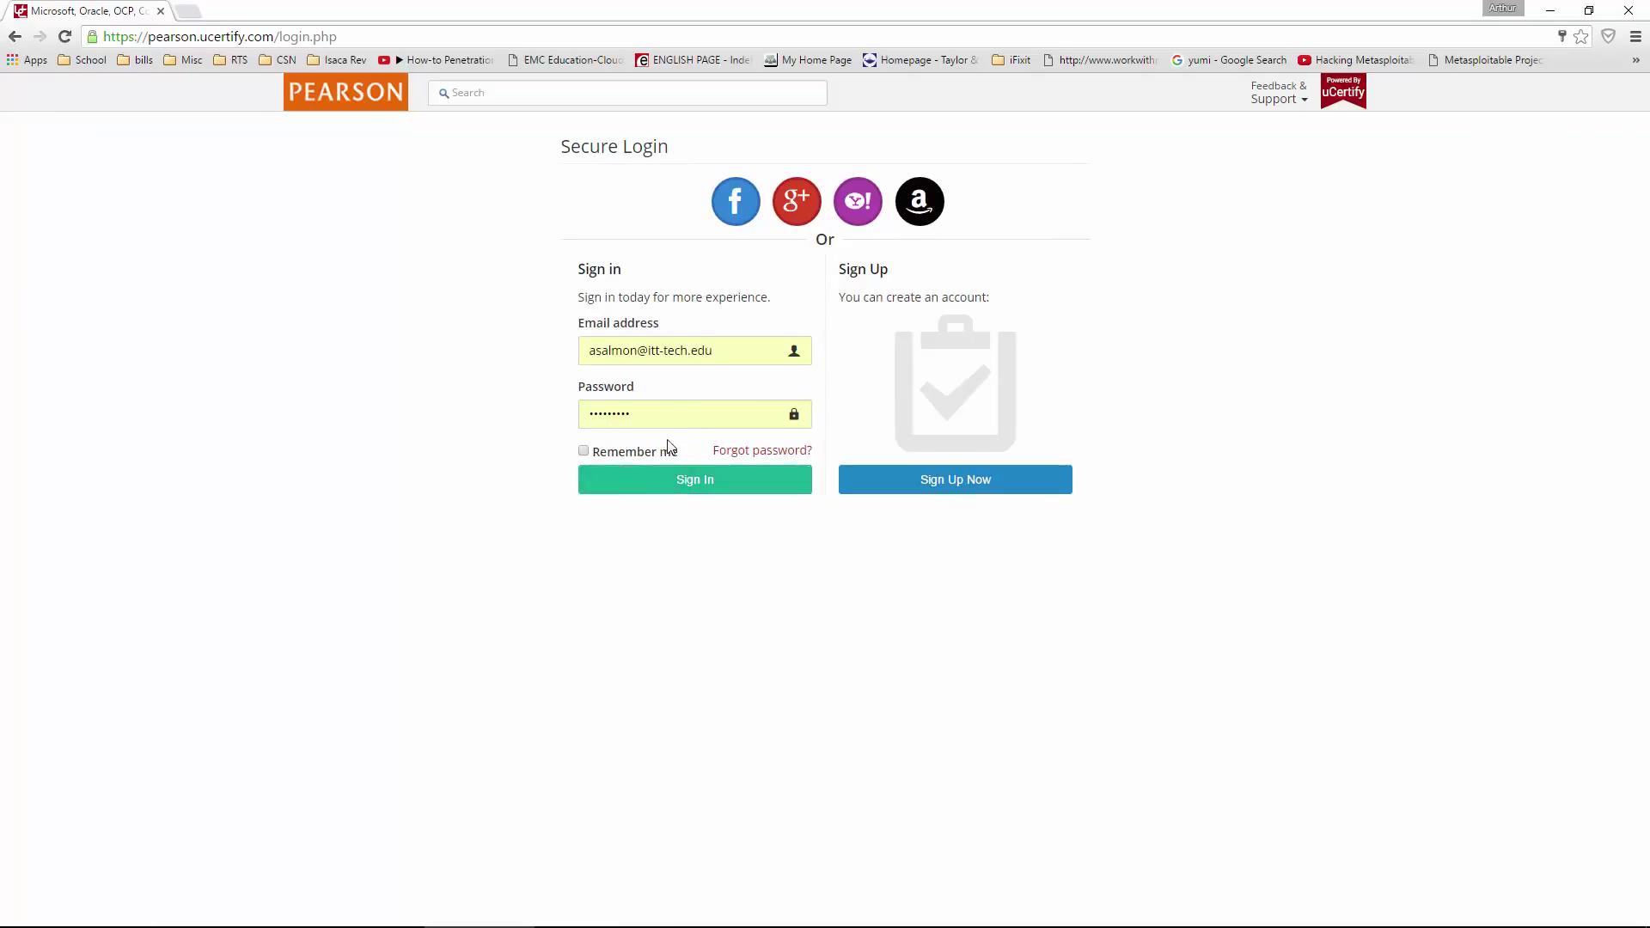
click(655, 485)
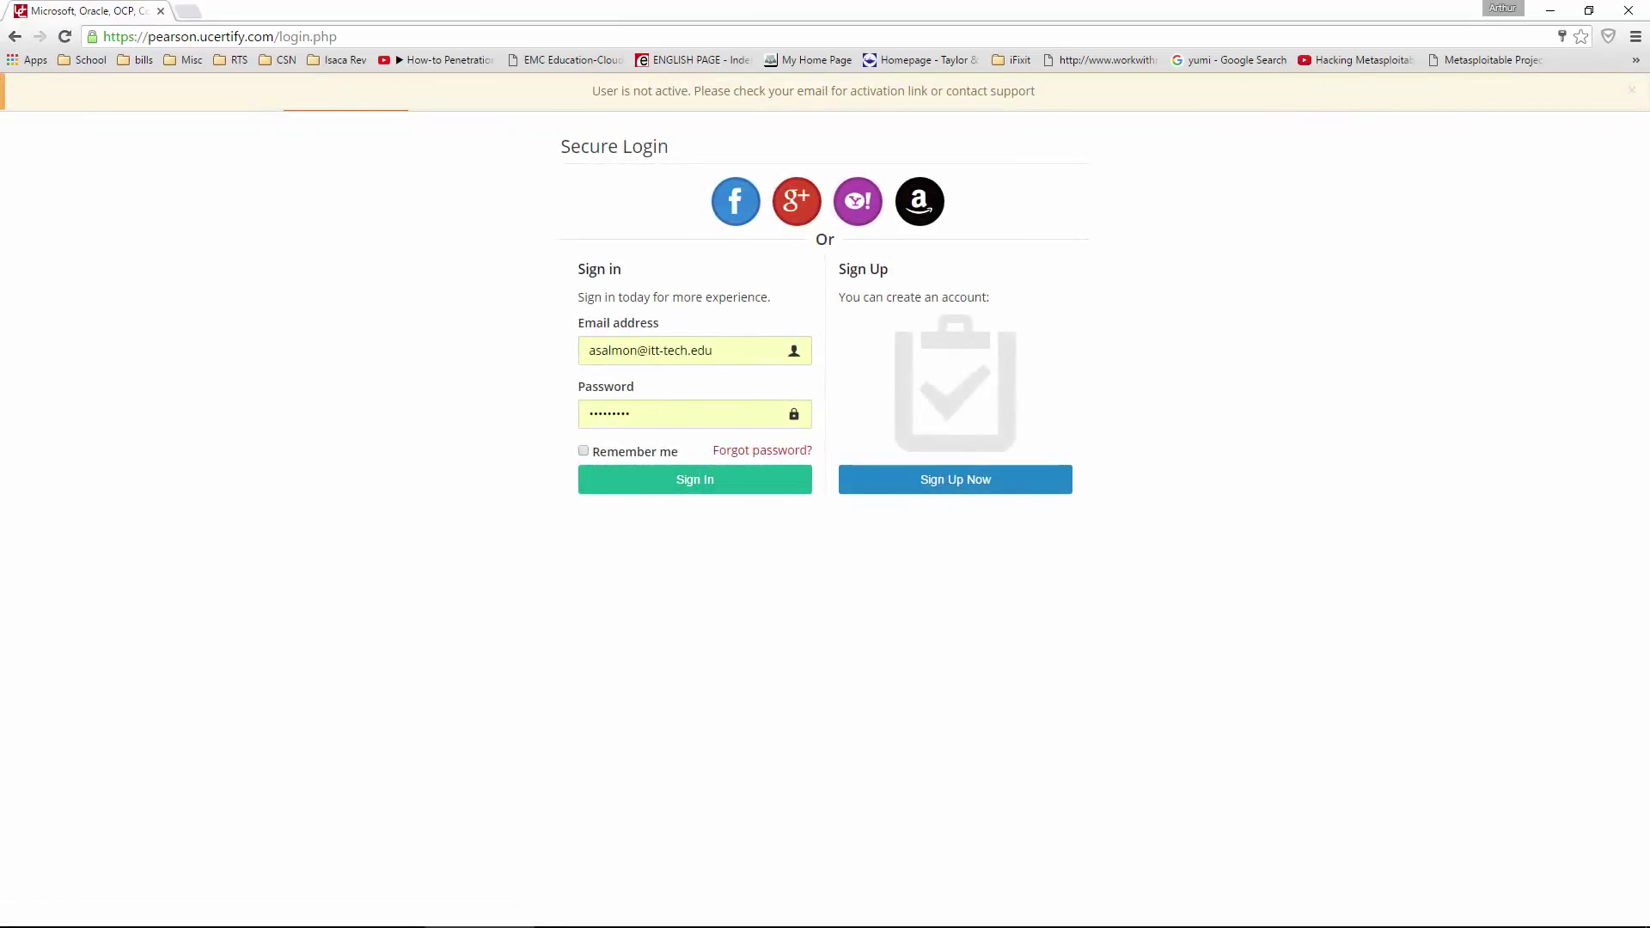
mouse_move(825, 916)
- Bring Outlook onto the screen and follow the activation link in the uCertify email
key(alt+Tab)
drag(1120, 160, 667, 89)
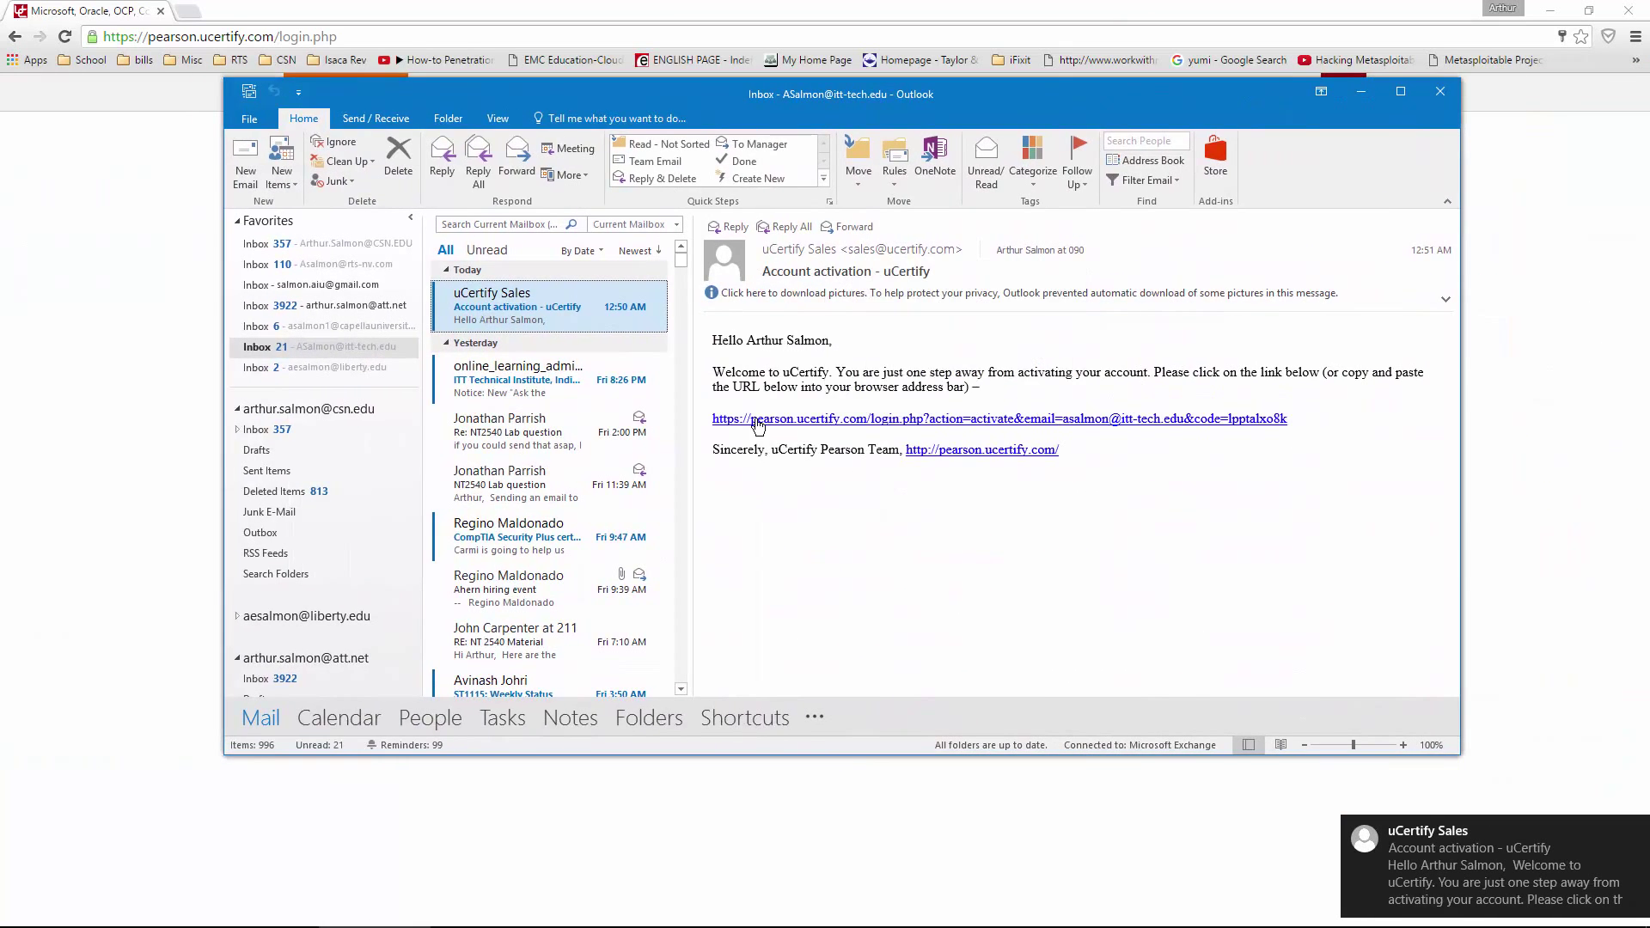
click(785, 423)
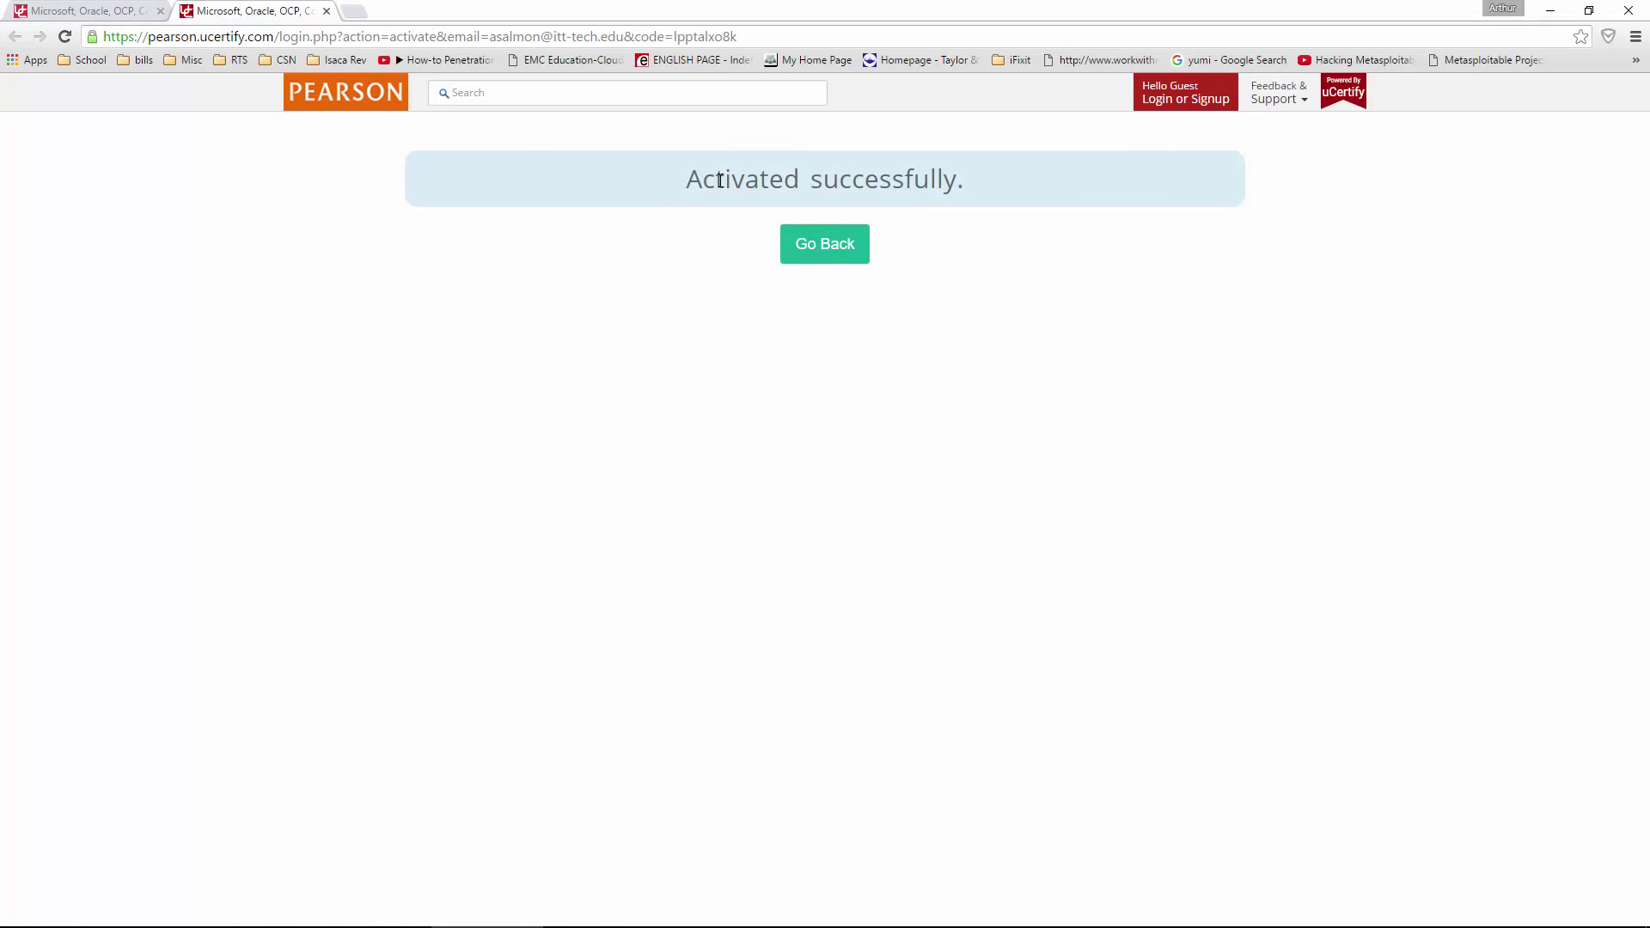
- Check the activation success message, then return to the uCertify home page
drag(716, 179, 998, 167)
click(1034, 223)
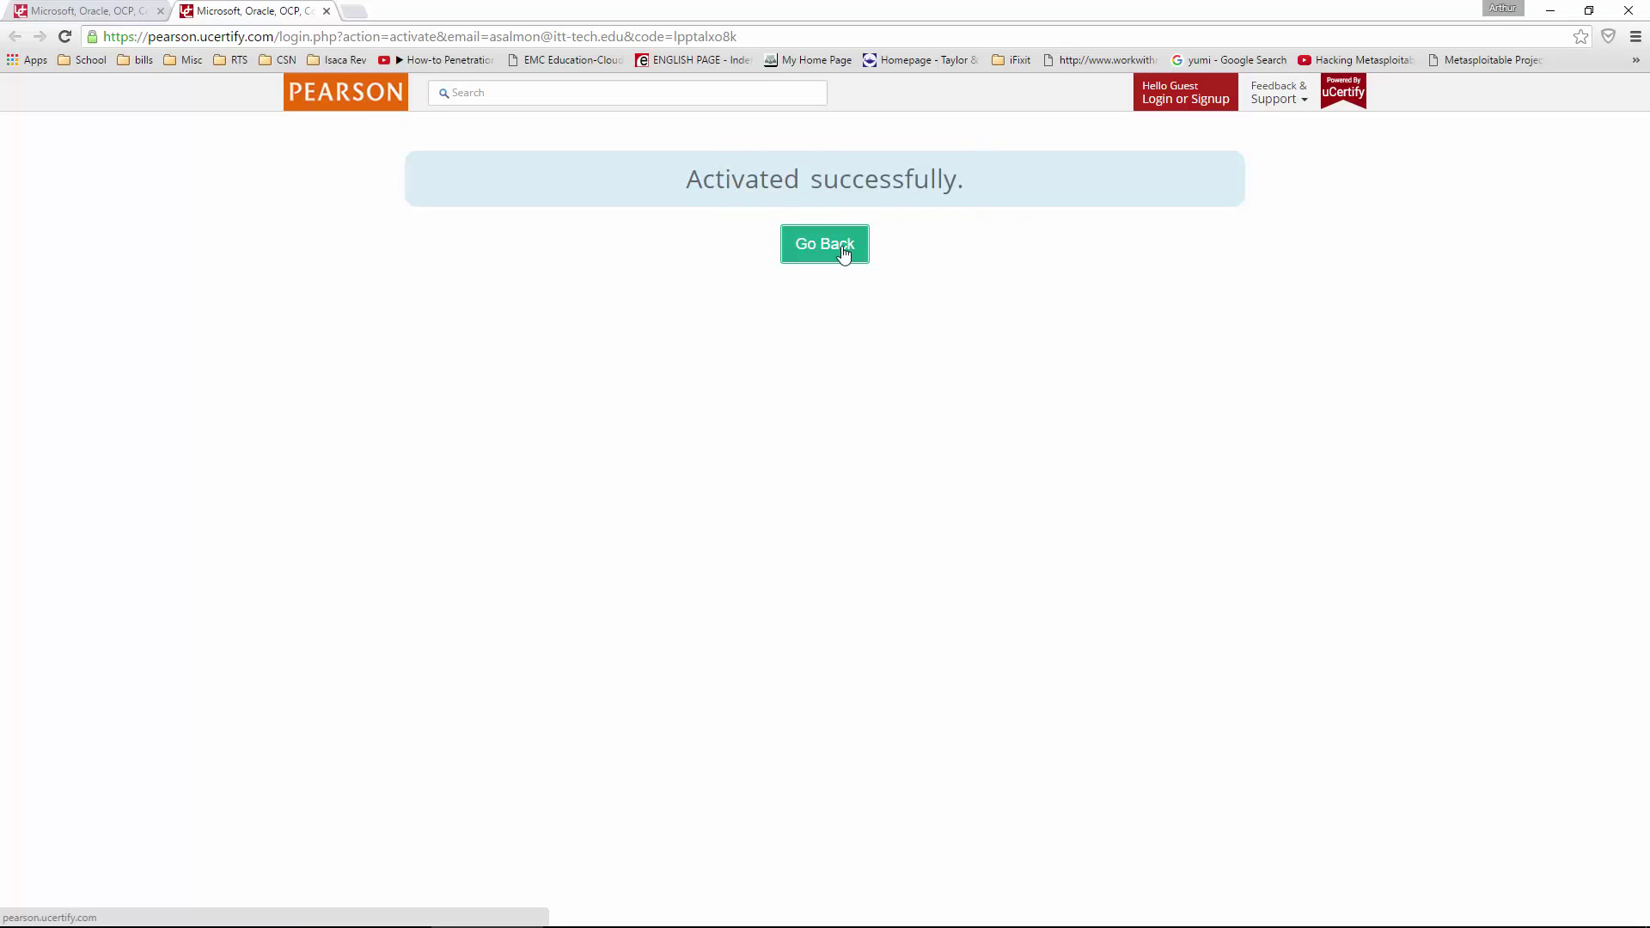
click(842, 249)
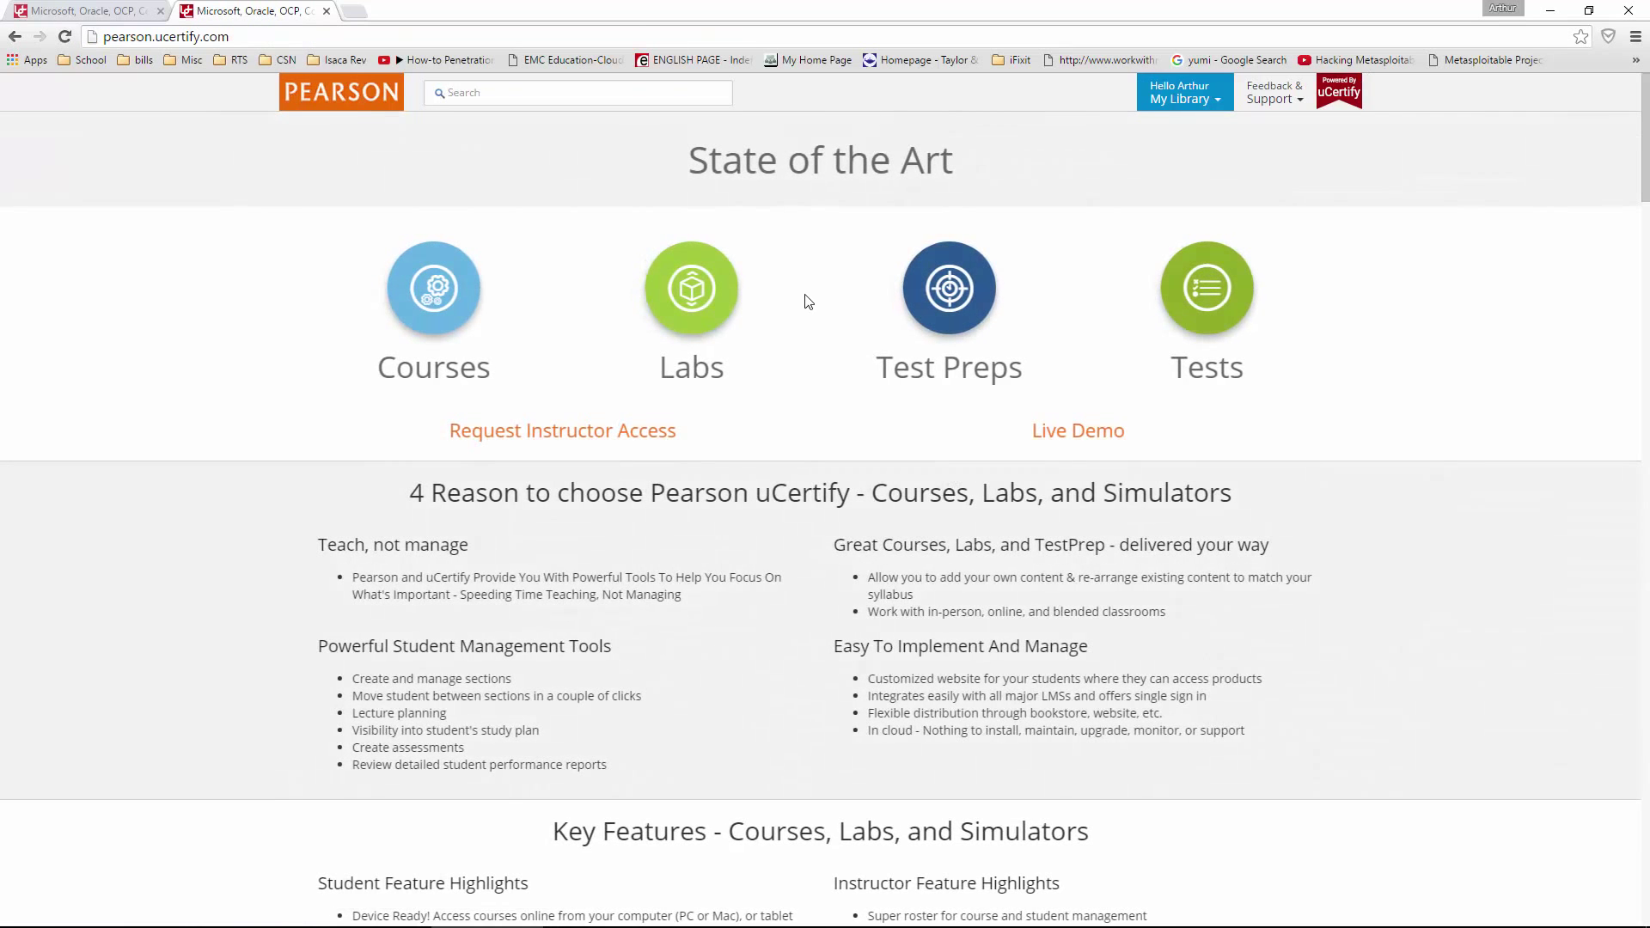
- Browse the account menu and Courses section, ending on the My Library page
click(1207, 103)
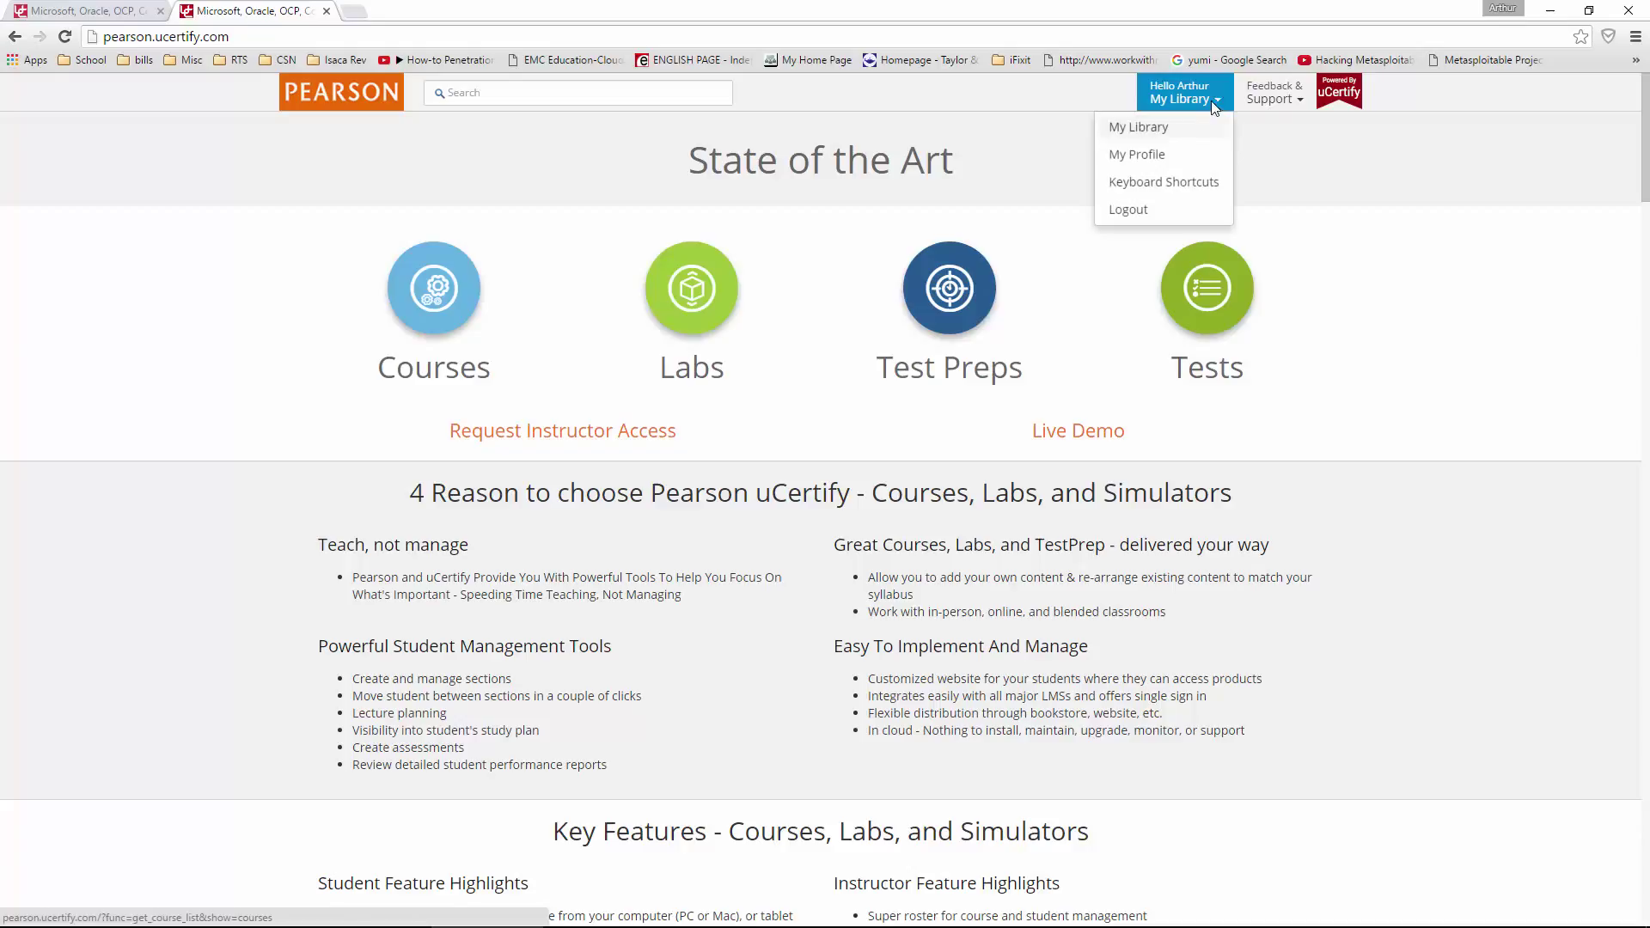
click(388, 347)
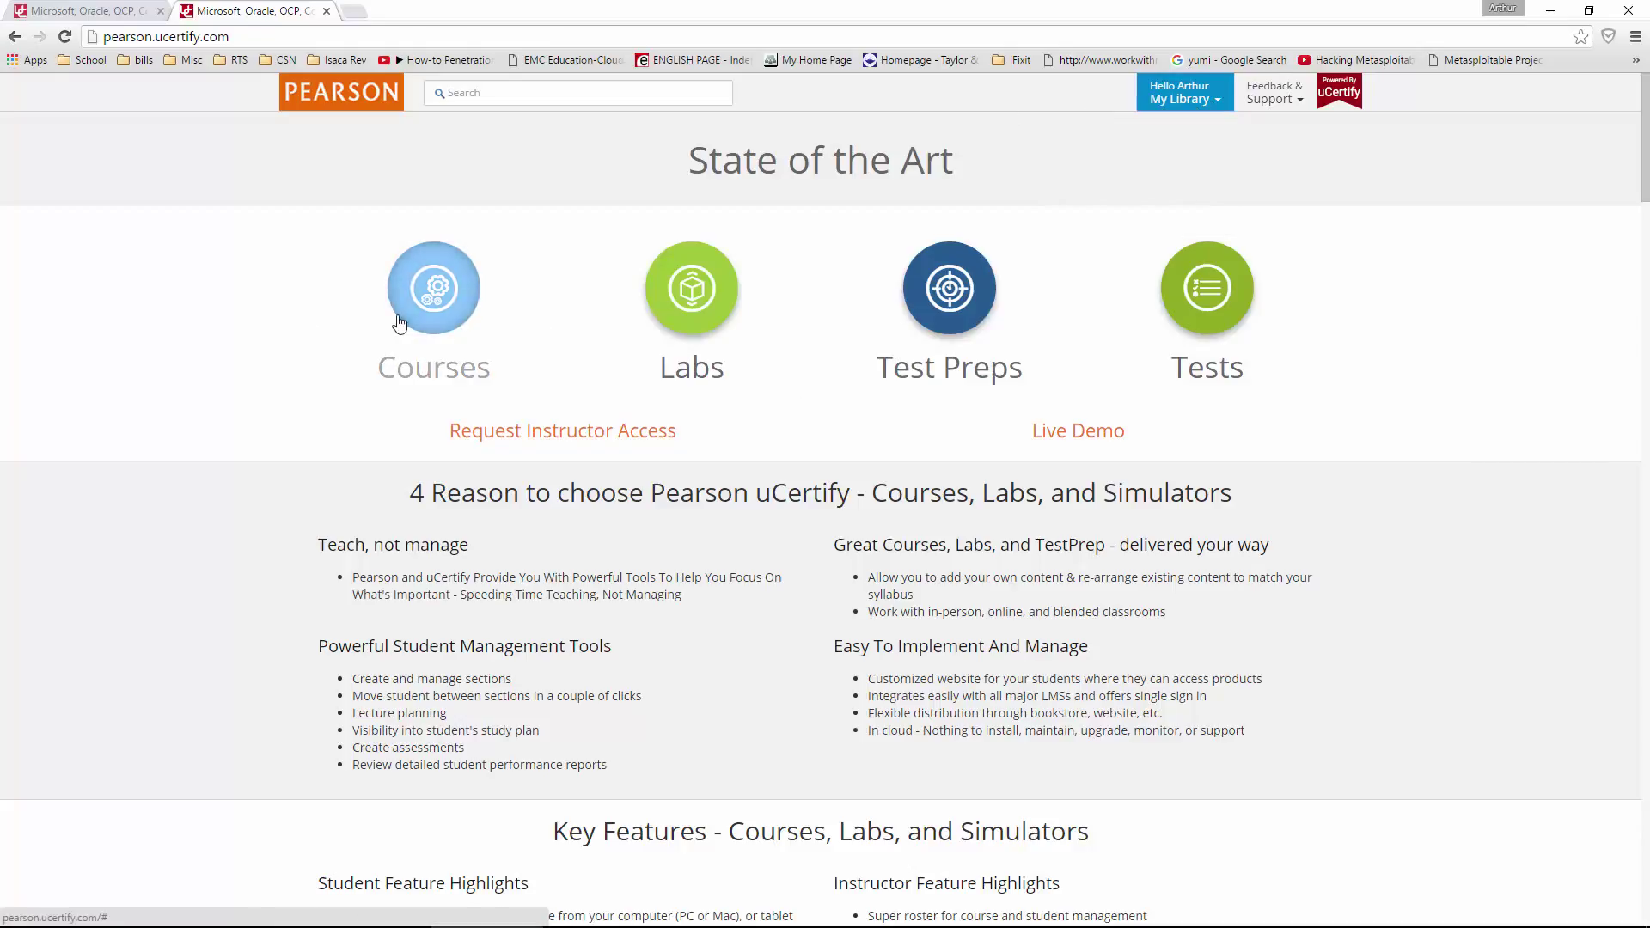
click(391, 322)
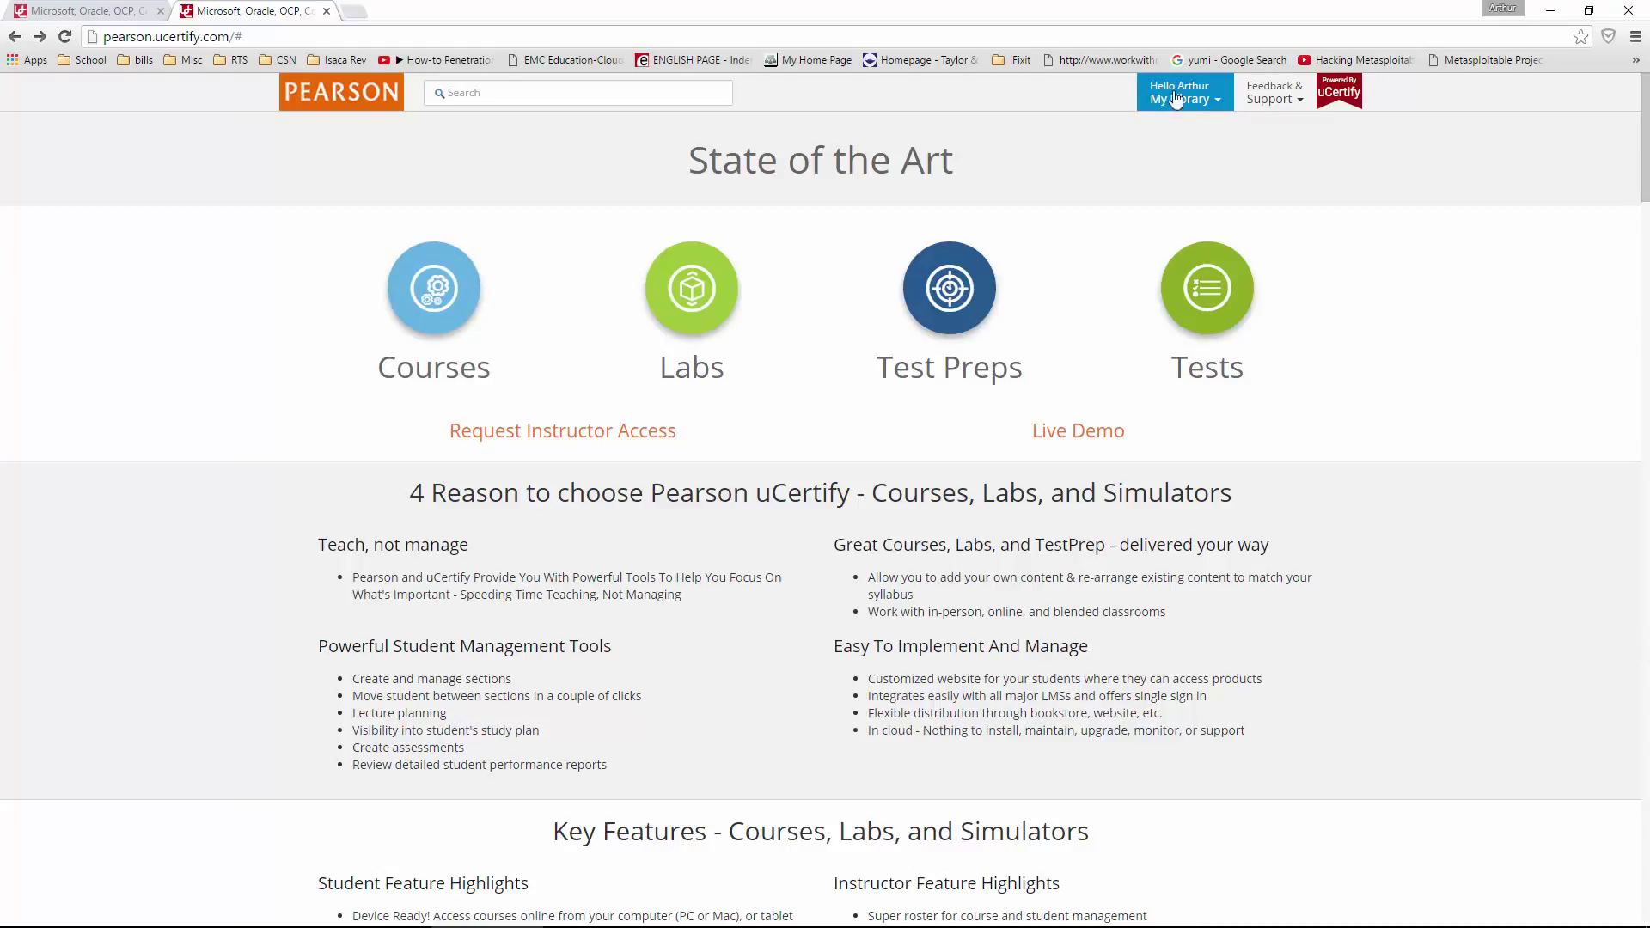
click(1211, 99)
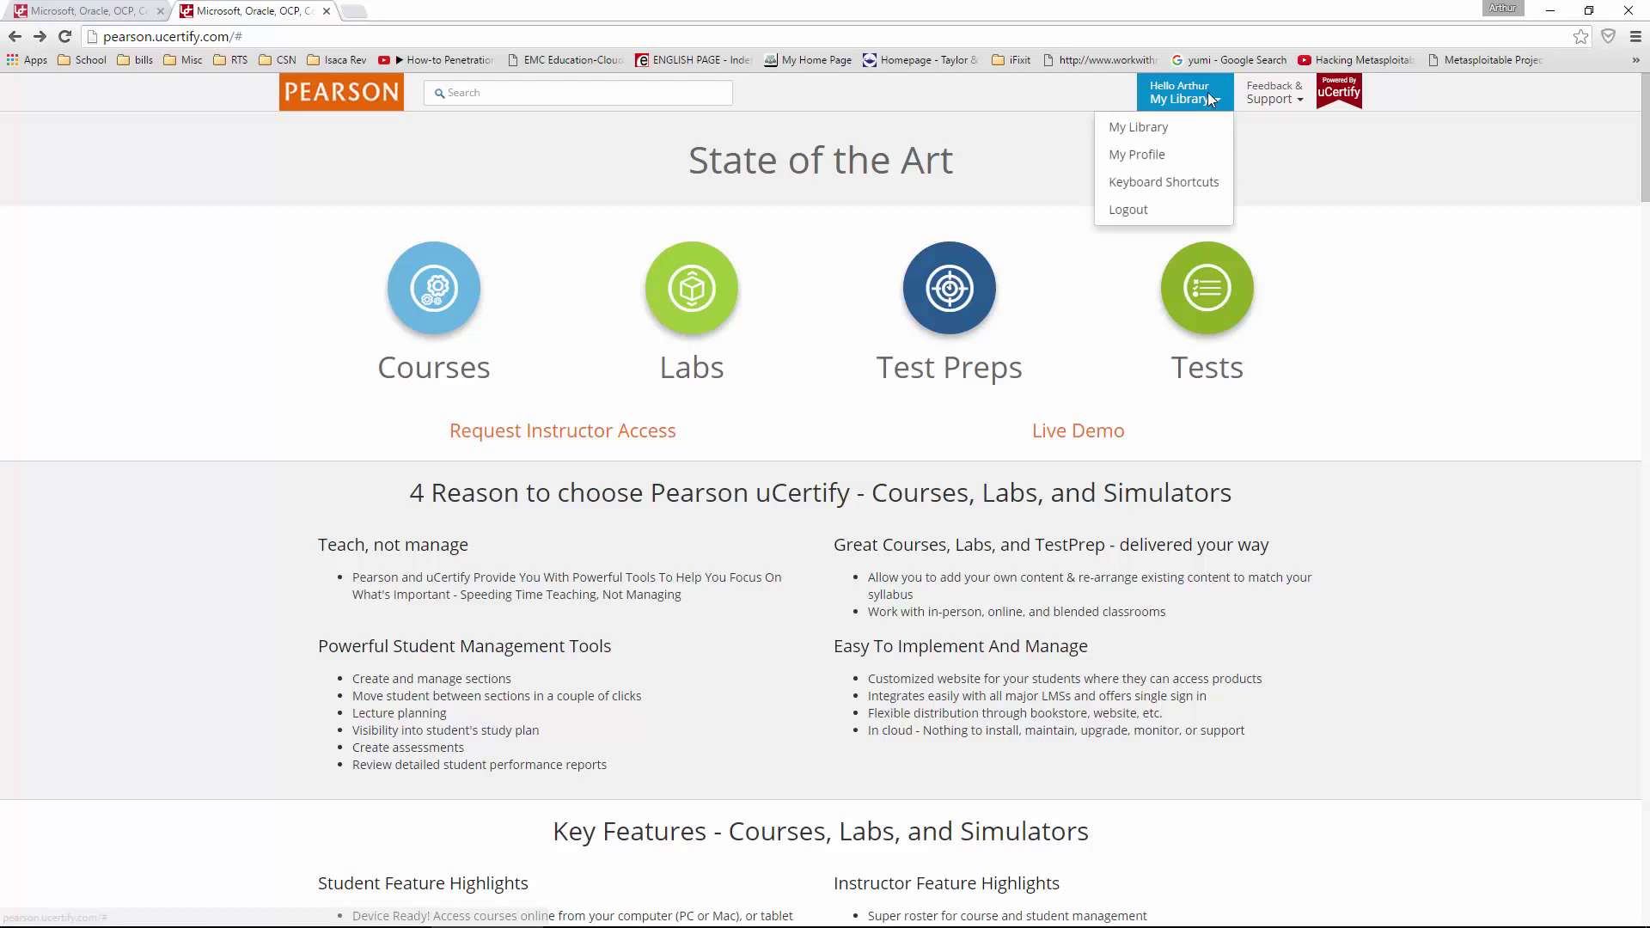
click(1145, 128)
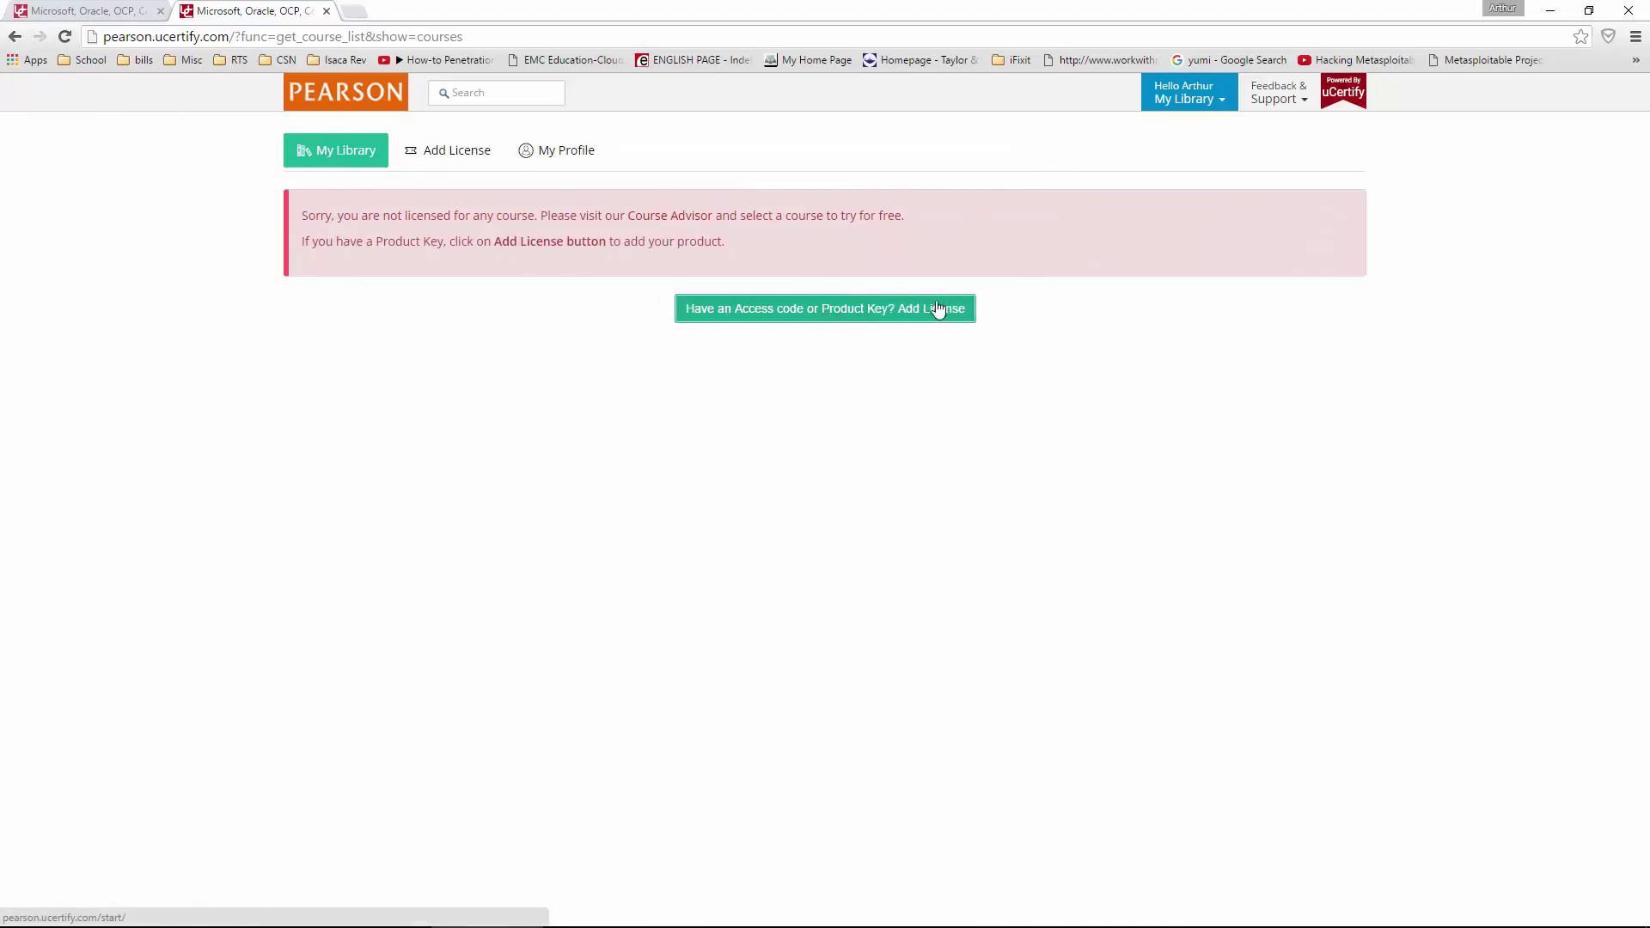
- Add the CCENT ICND1 100-101 Network Simulator V2.0 license using the access code, then view the library
click(848, 314)
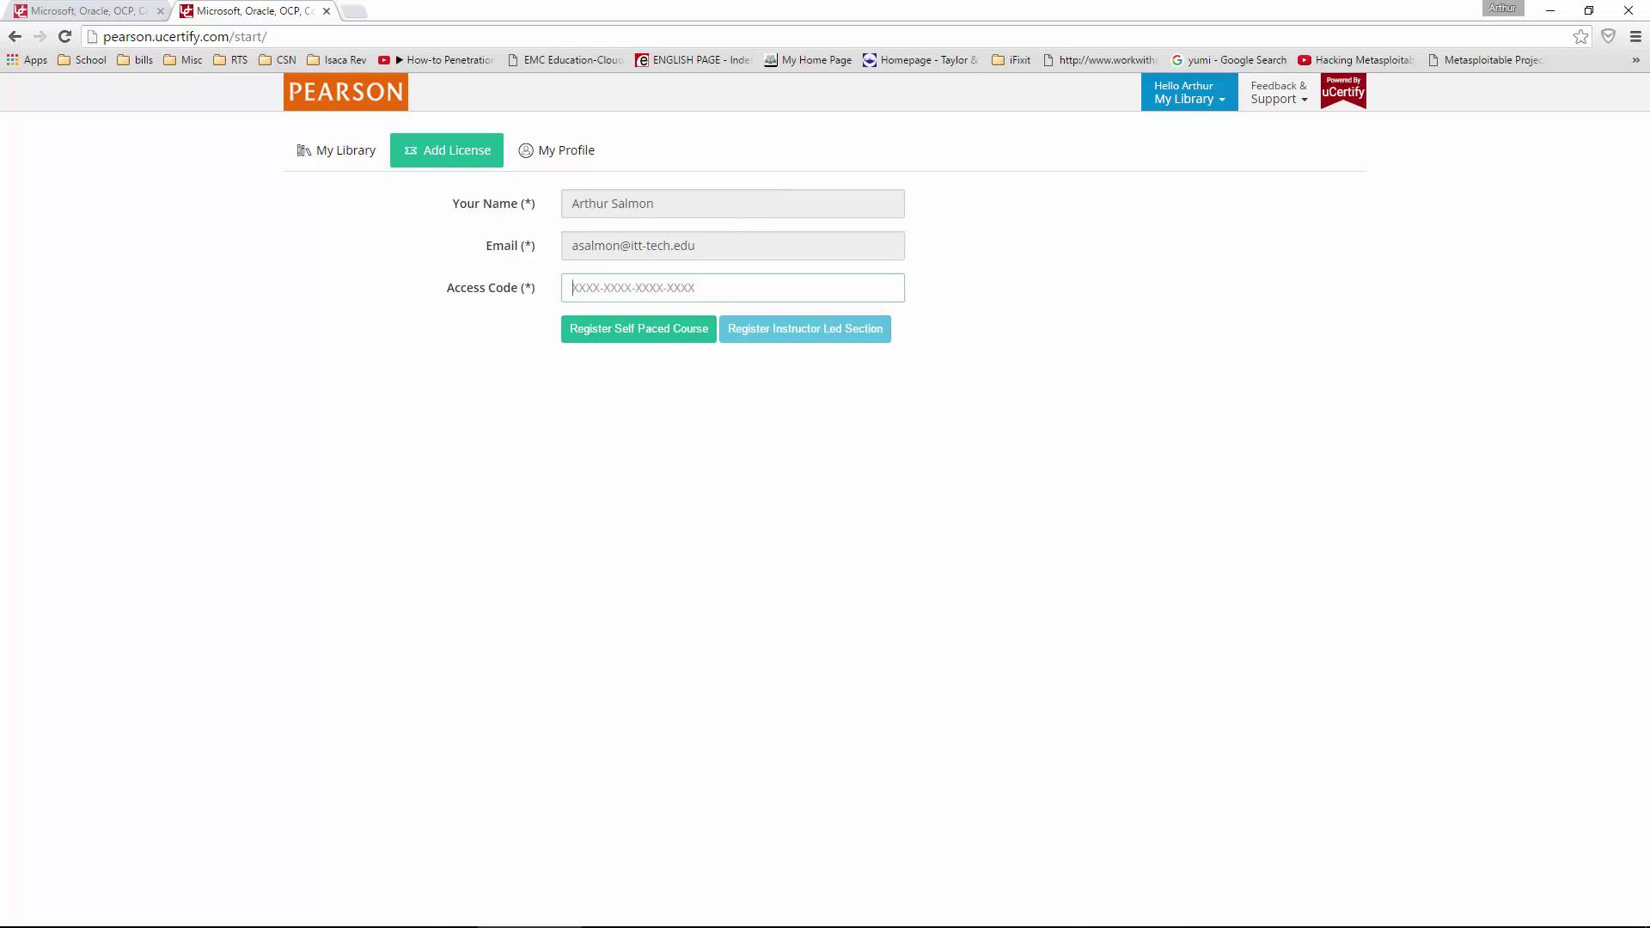
click(732, 287)
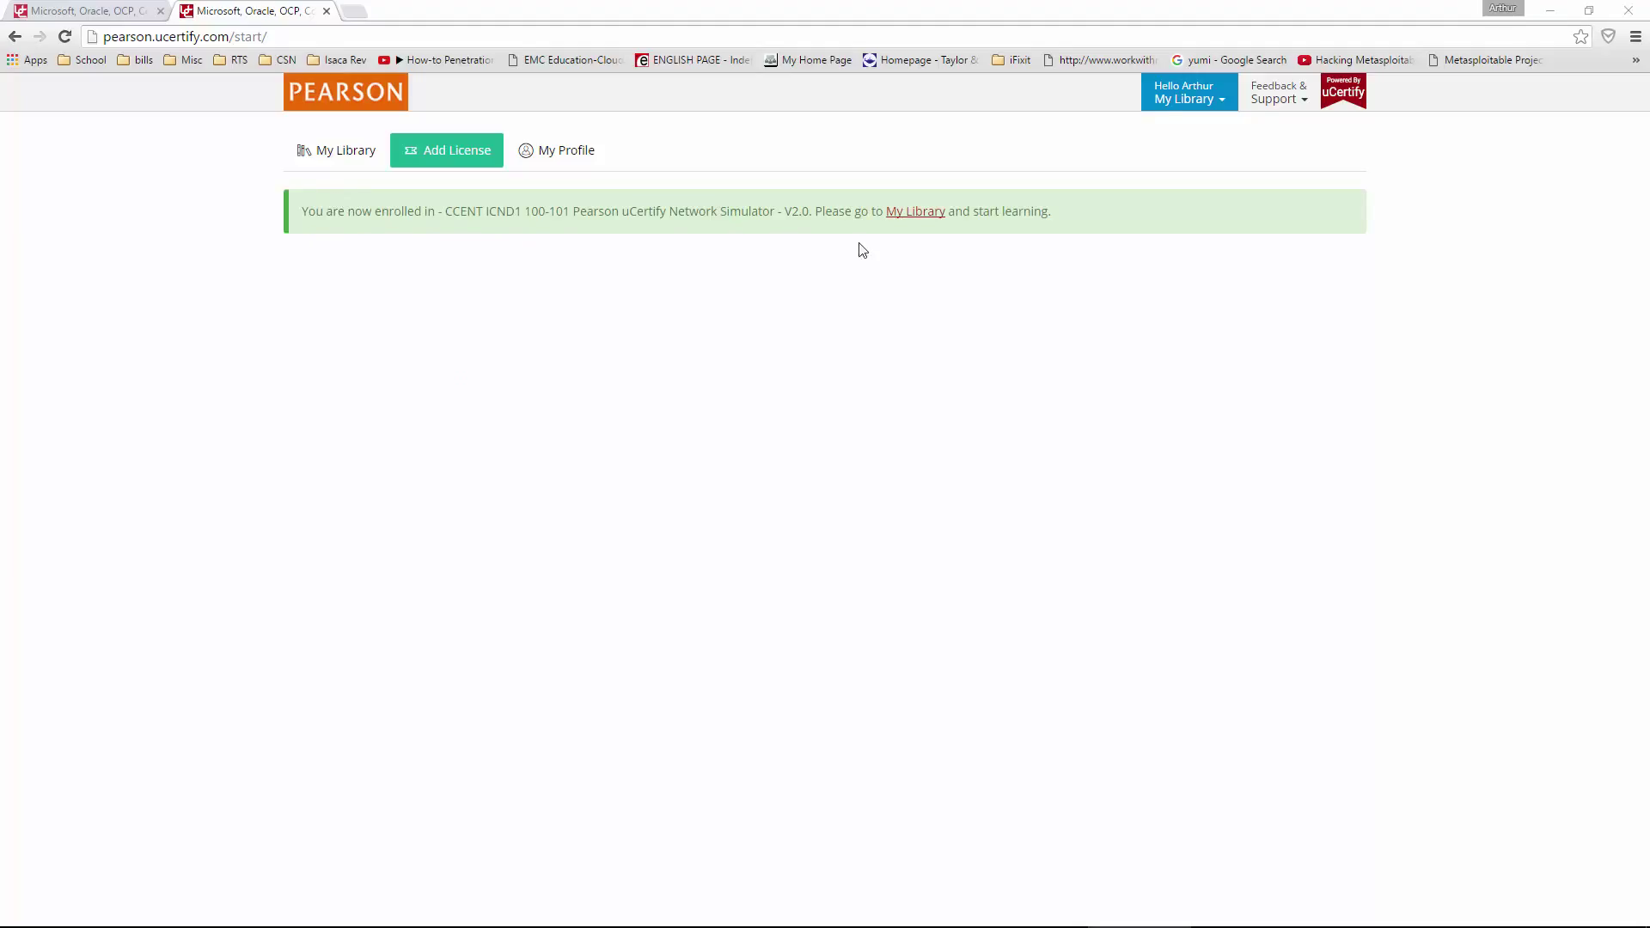
click(908, 216)
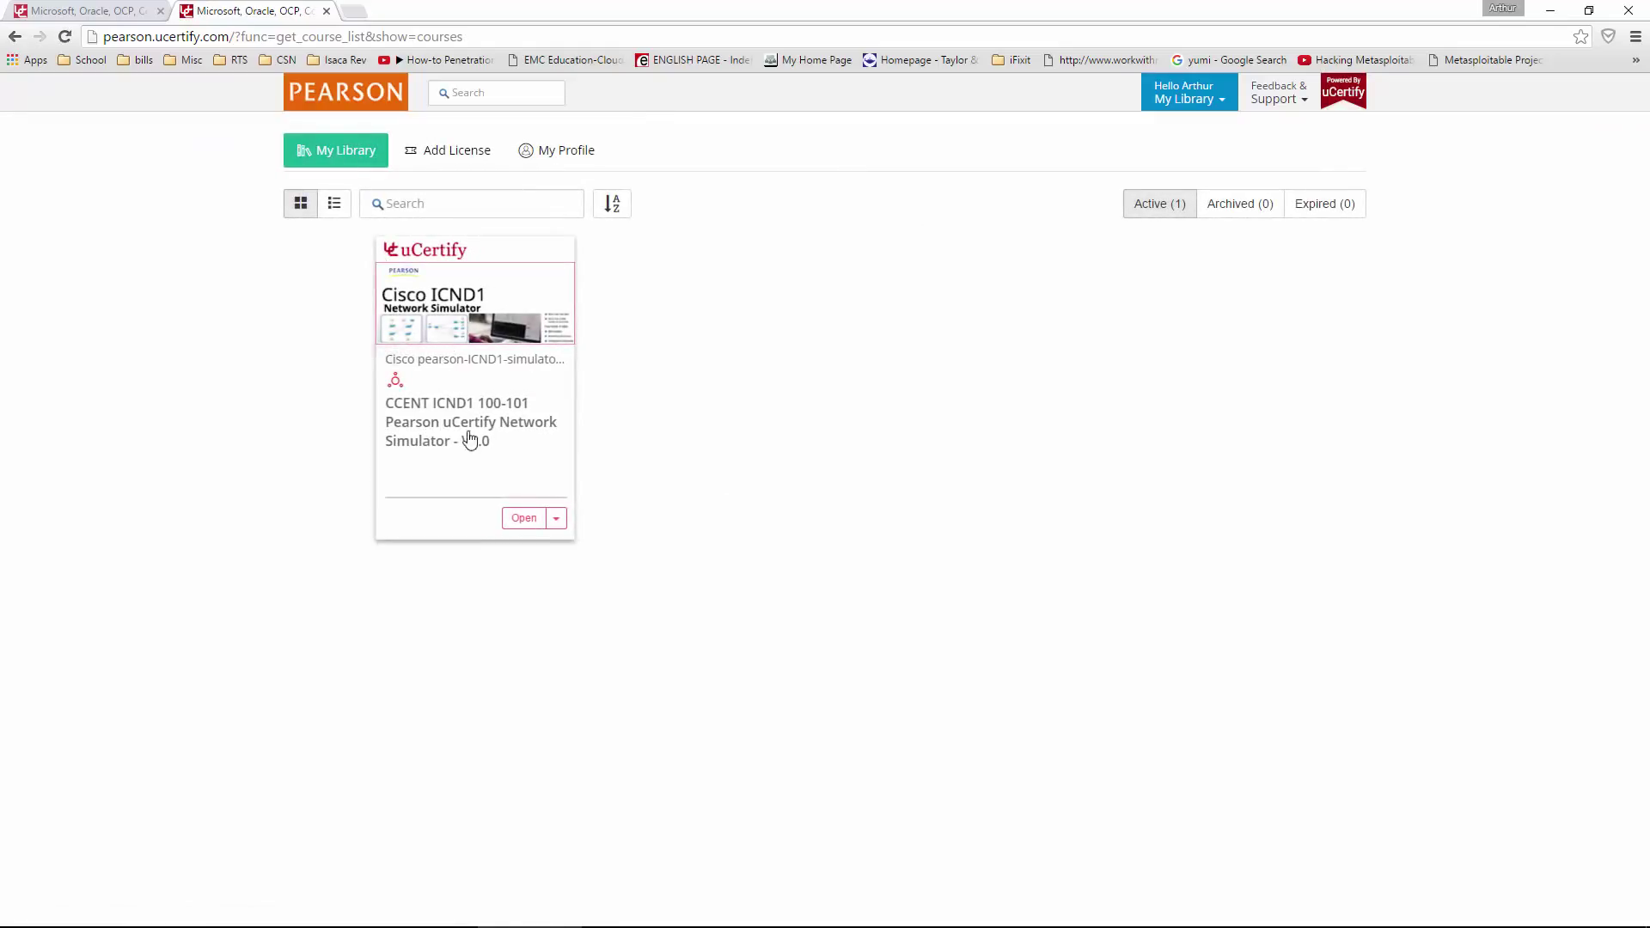
- Open the CCENT ICND1 network simulator course and launch its simulator
click(524, 519)
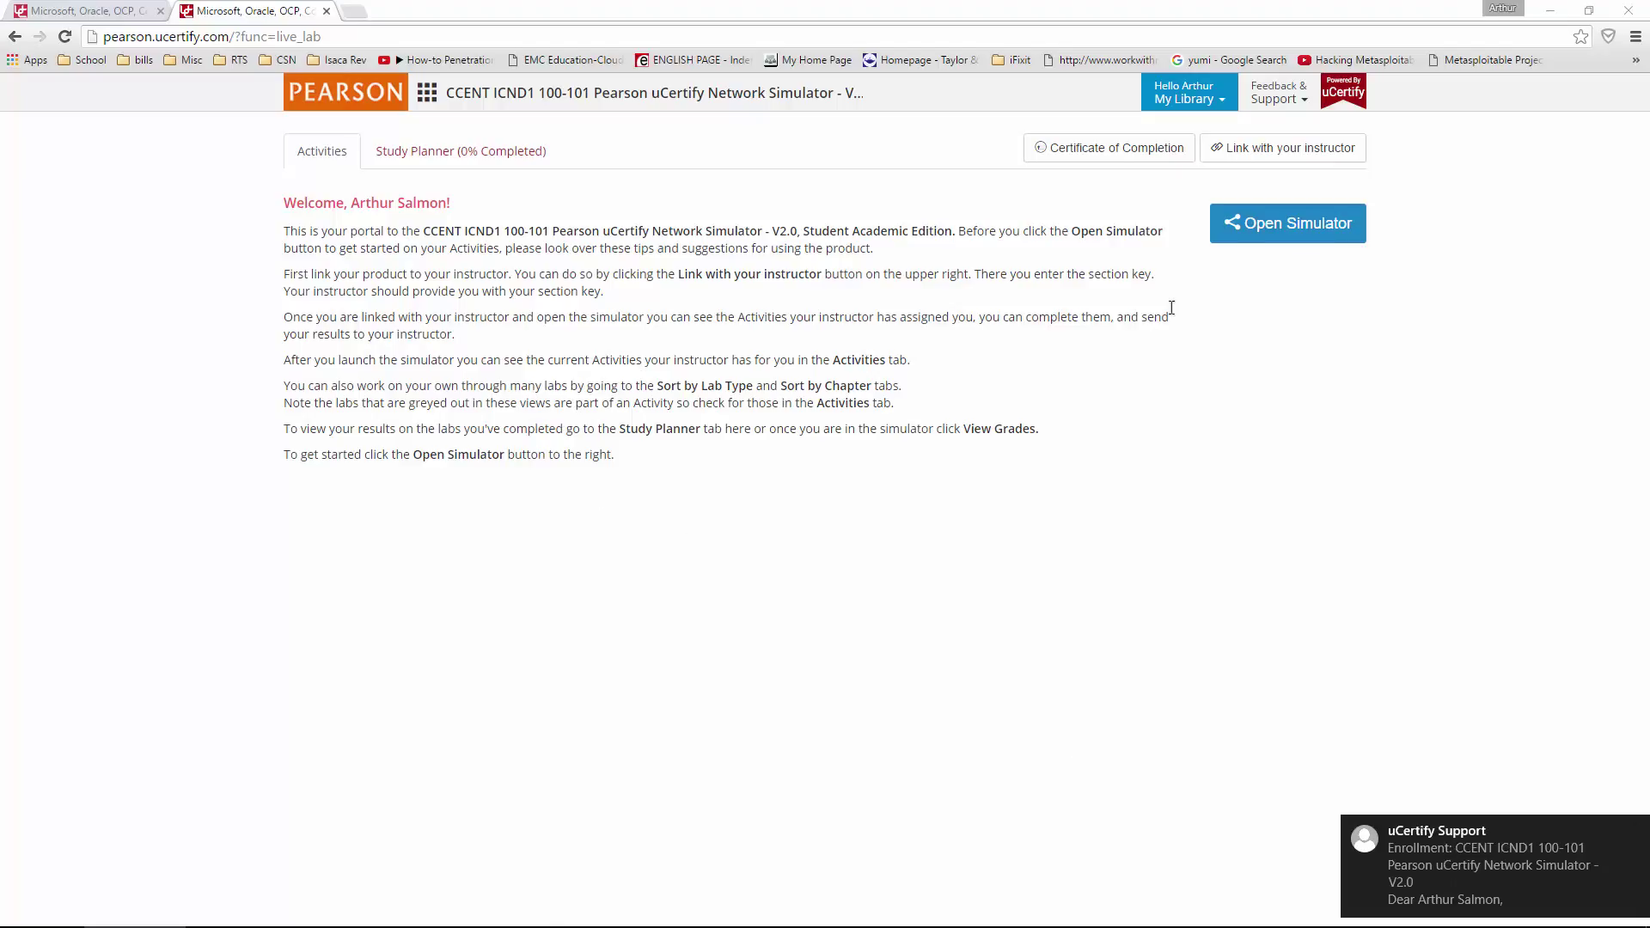
click(1275, 229)
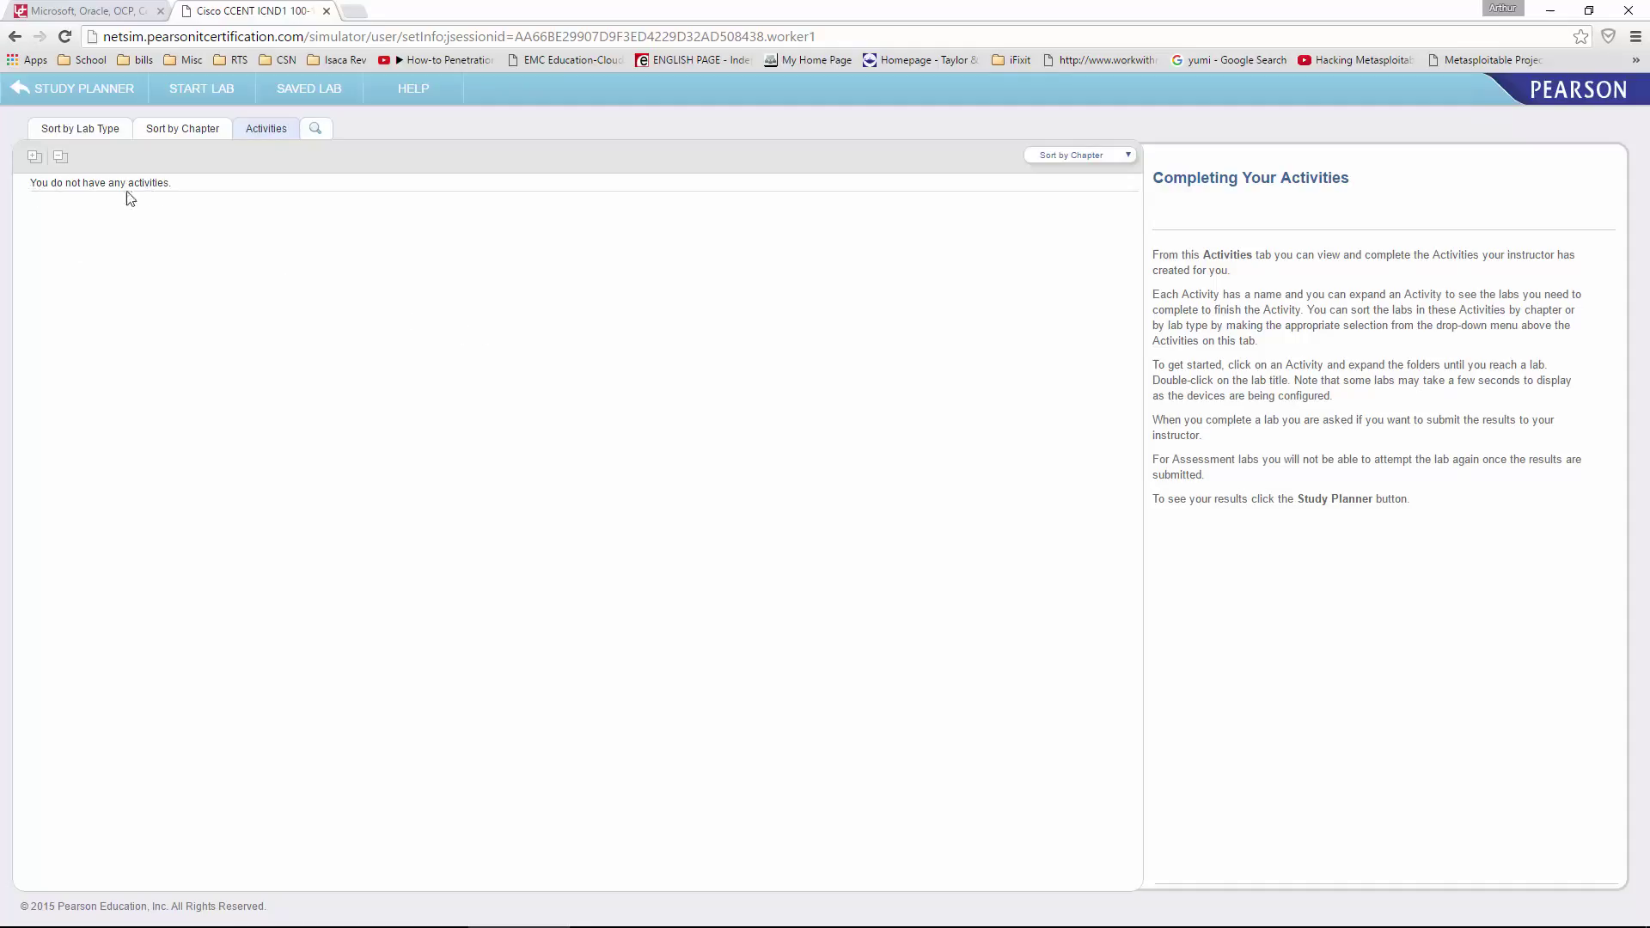
click(94, 133)
click(178, 134)
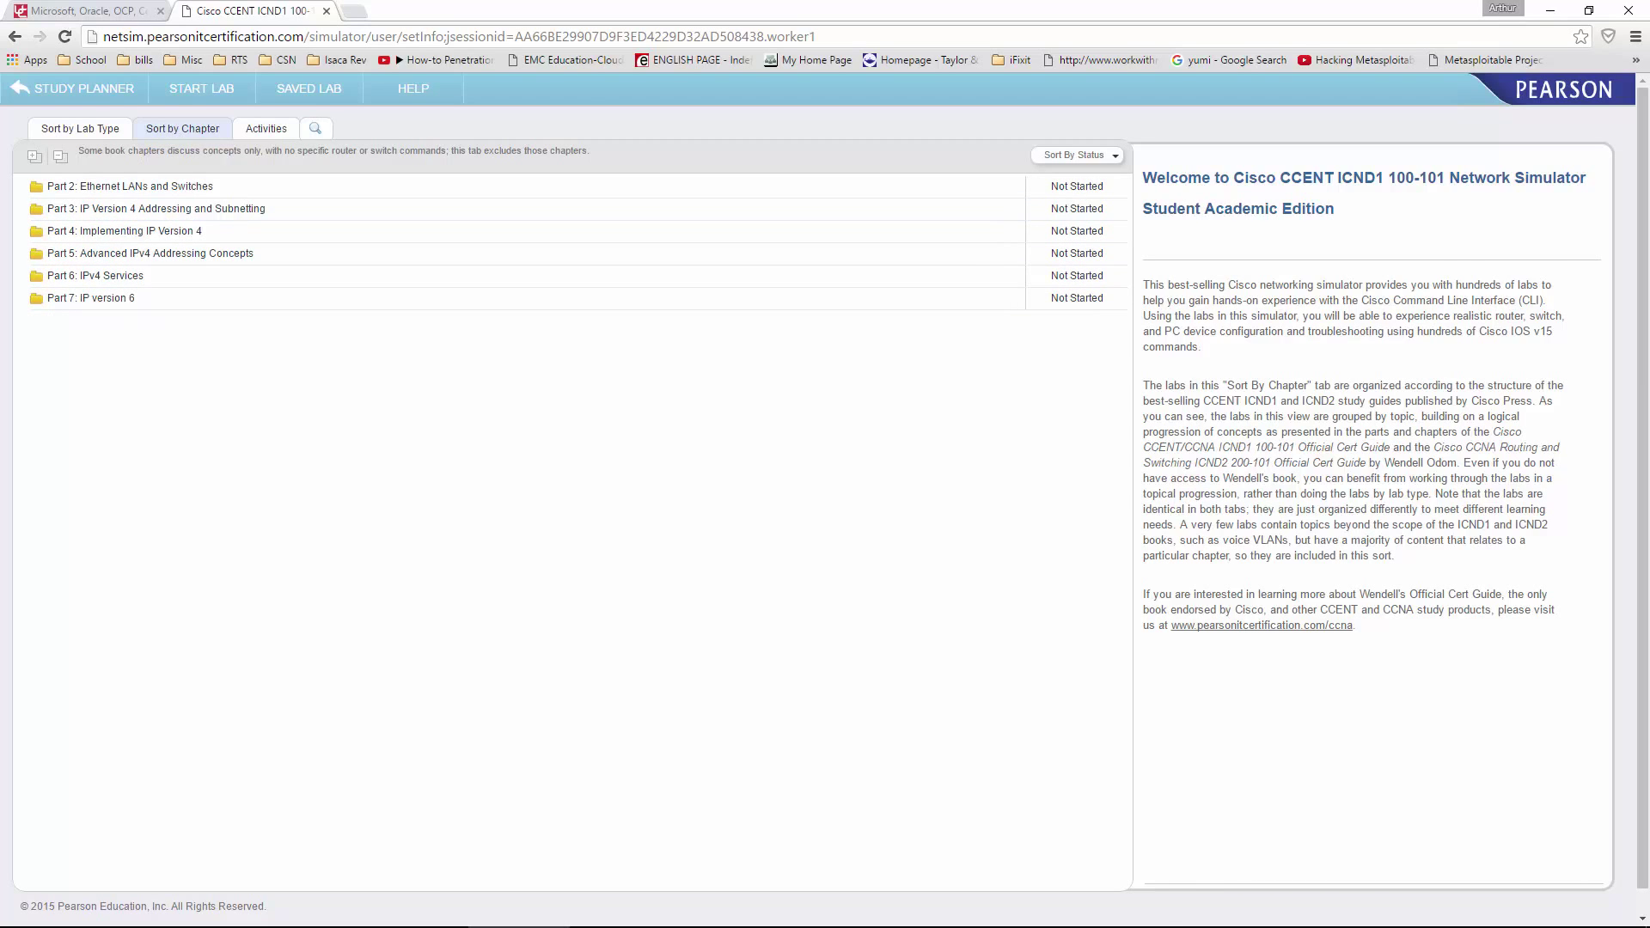
click(266, 128)
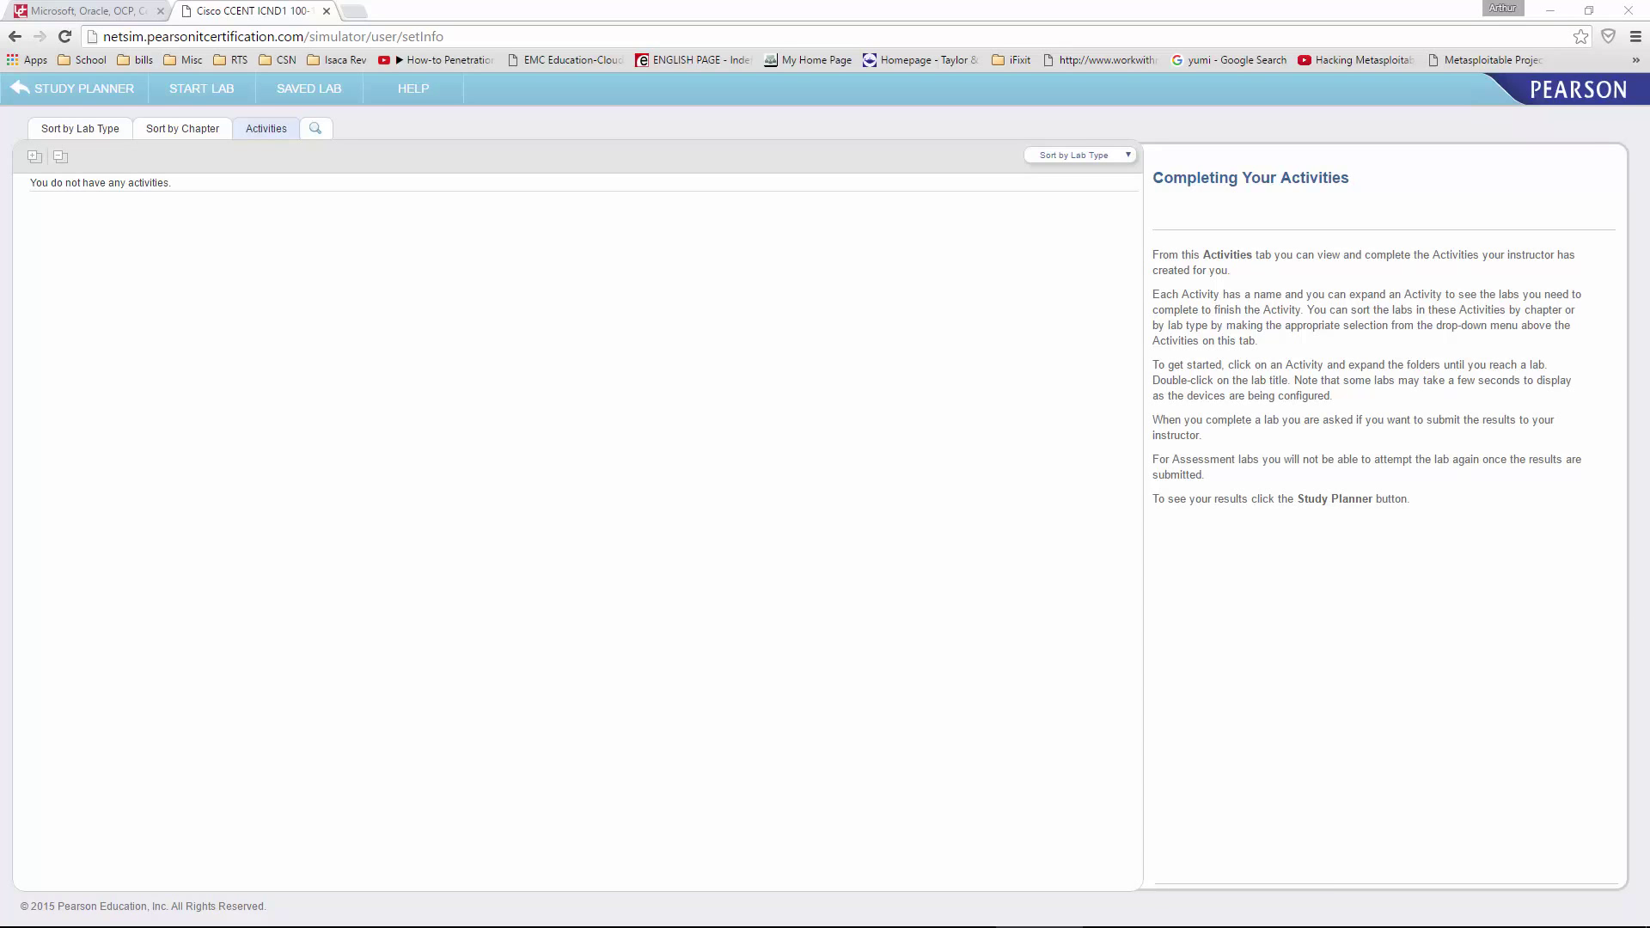
key(alt+Tab)
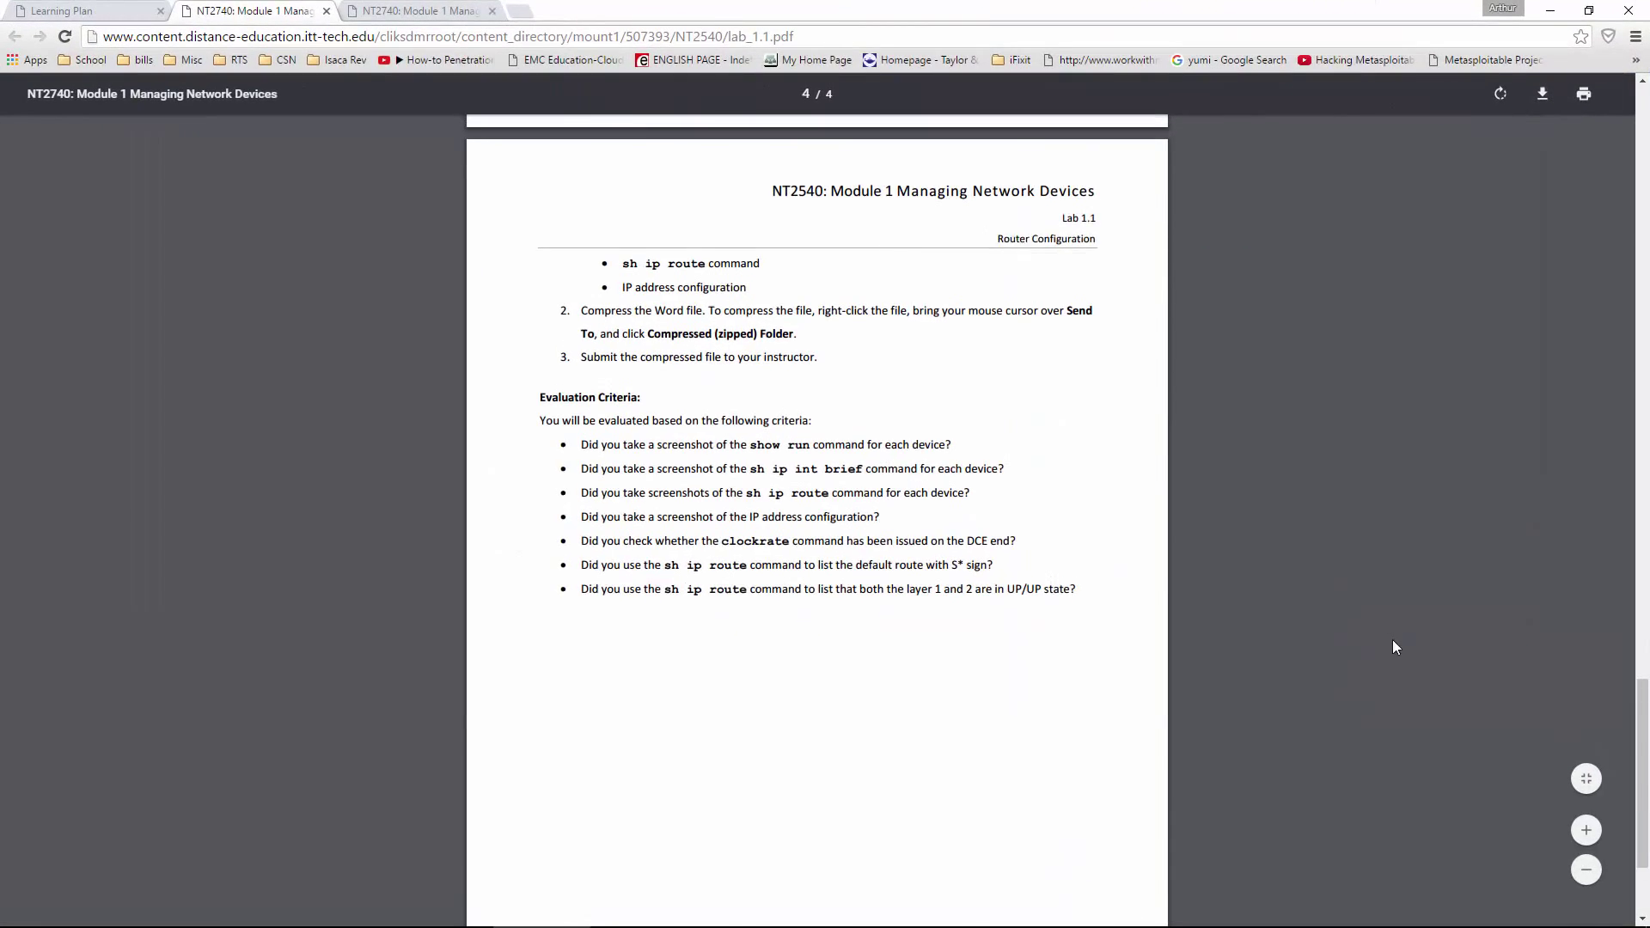
scroll(1392, 646, up, 3)
scroll(1620, 507, up, 1)
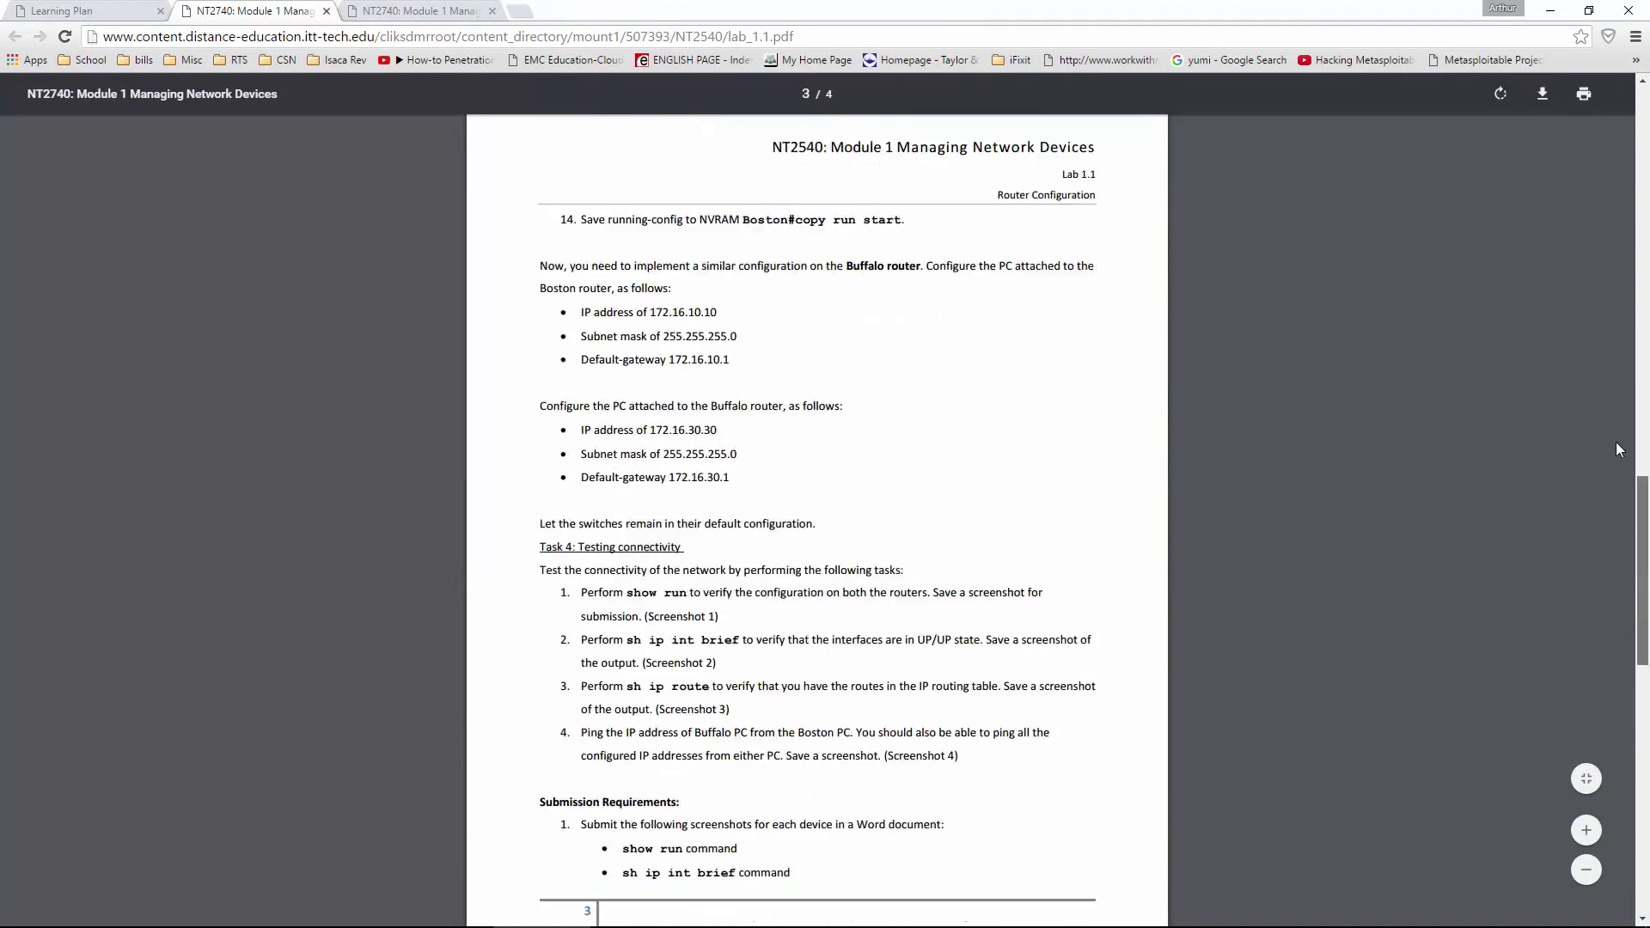
scroll(1620, 507, up, 15)
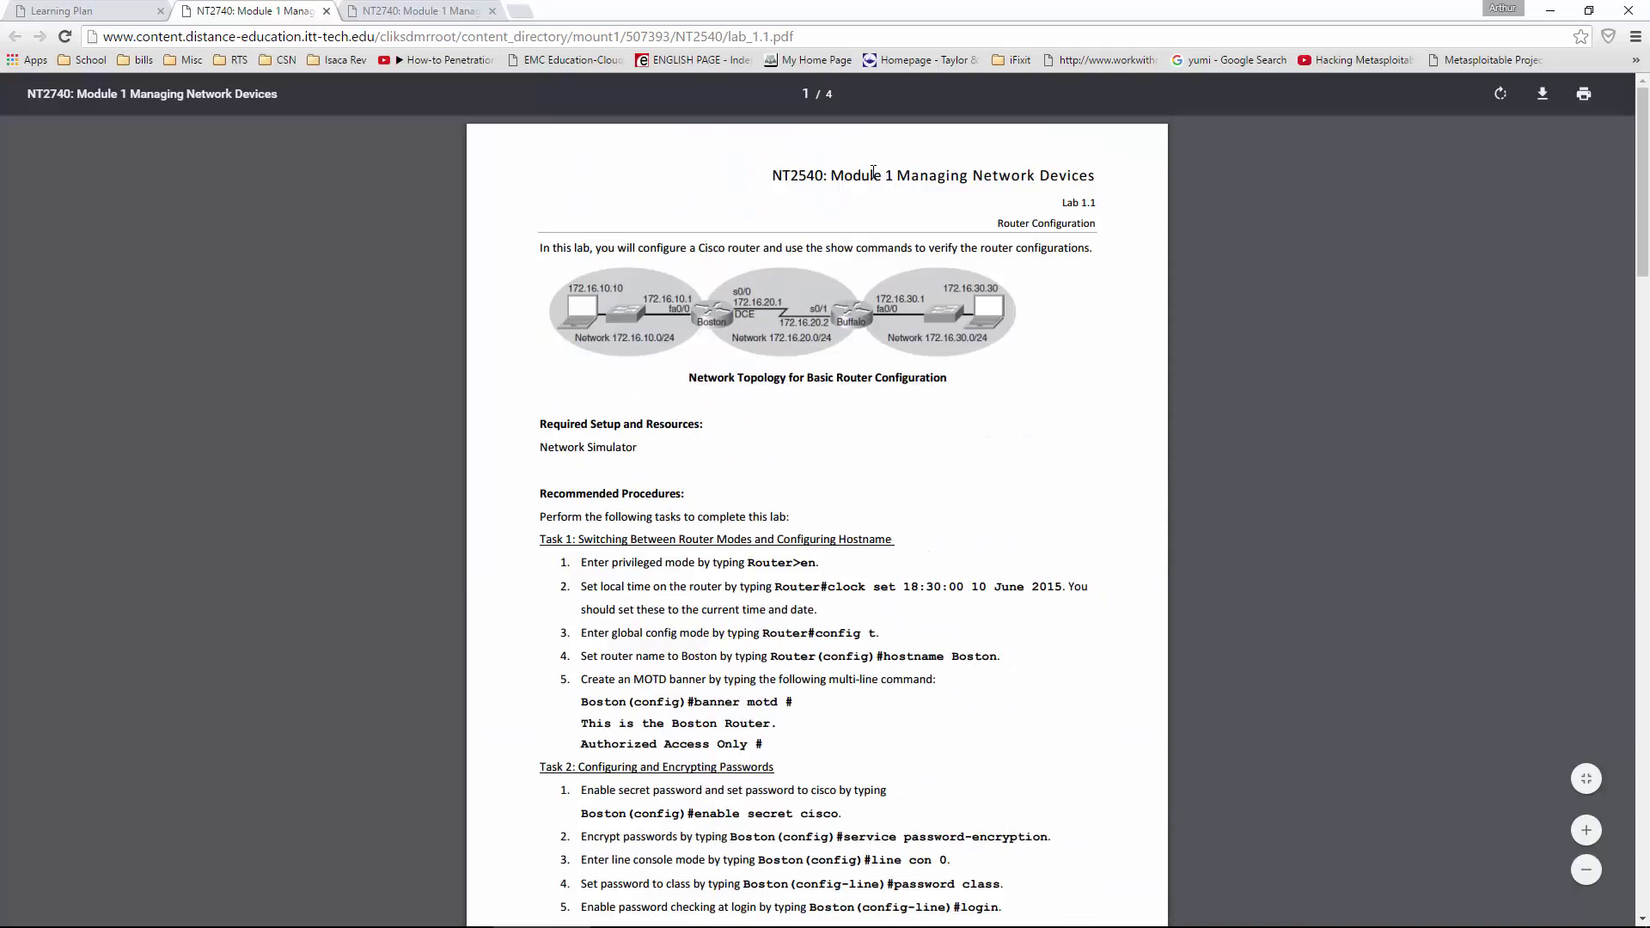
drag(835, 177, 1089, 177)
click(1086, 257)
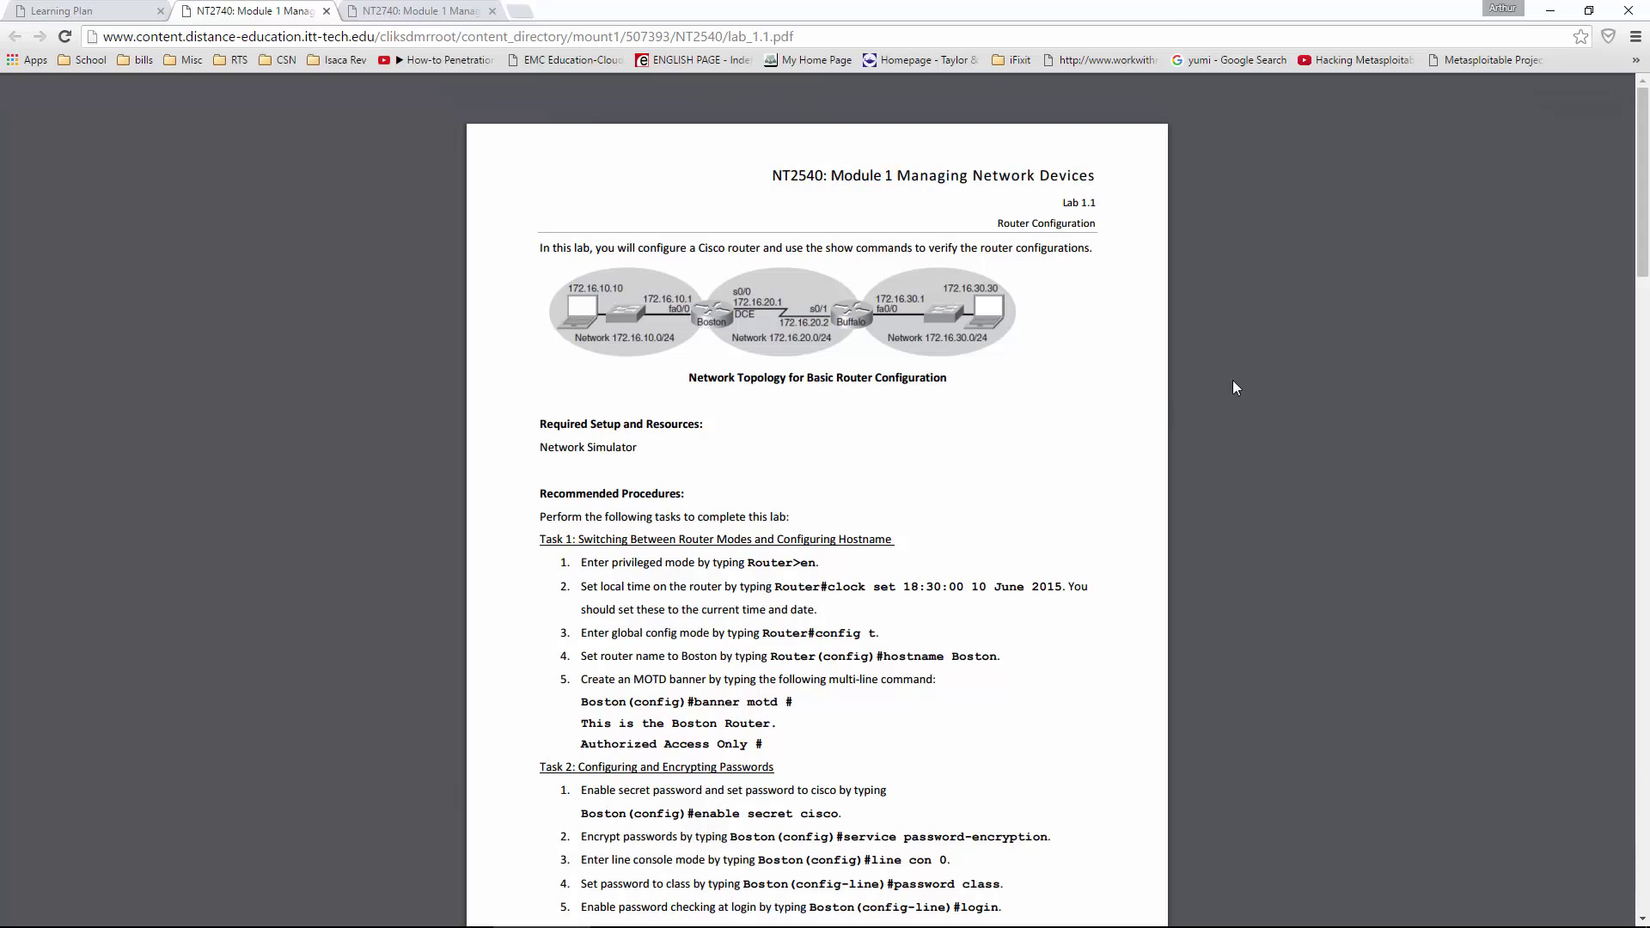
key(alt+Tab)
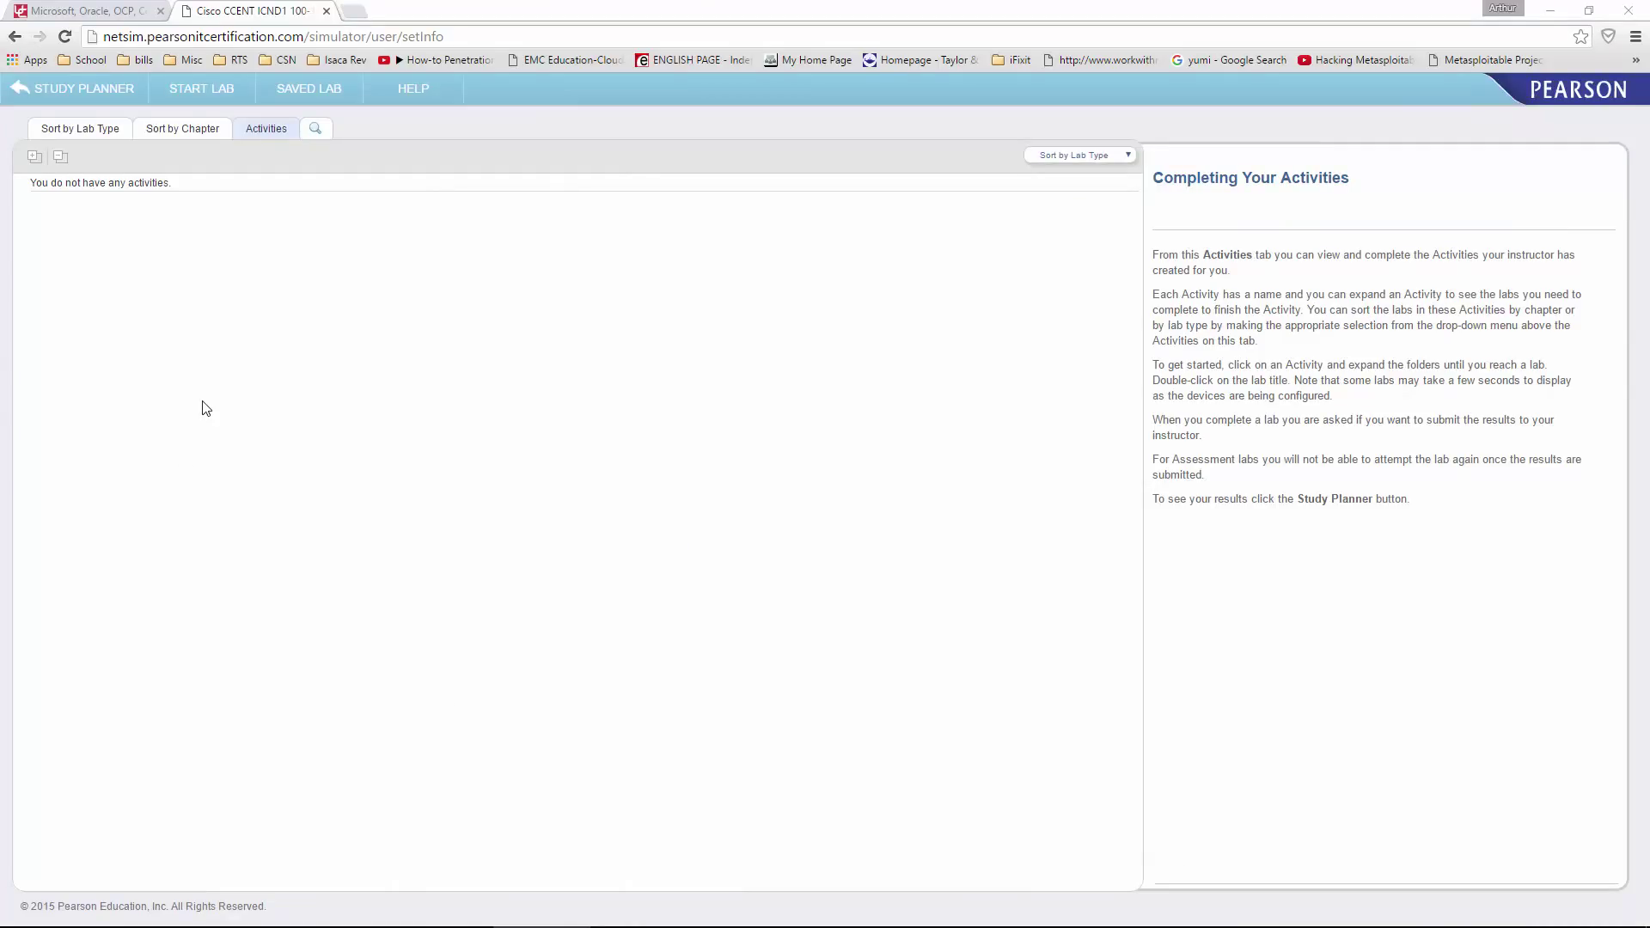
- Sort the simulator labs by chapter, then switch to the NT2740 Simulator Addendum document
click(190, 134)
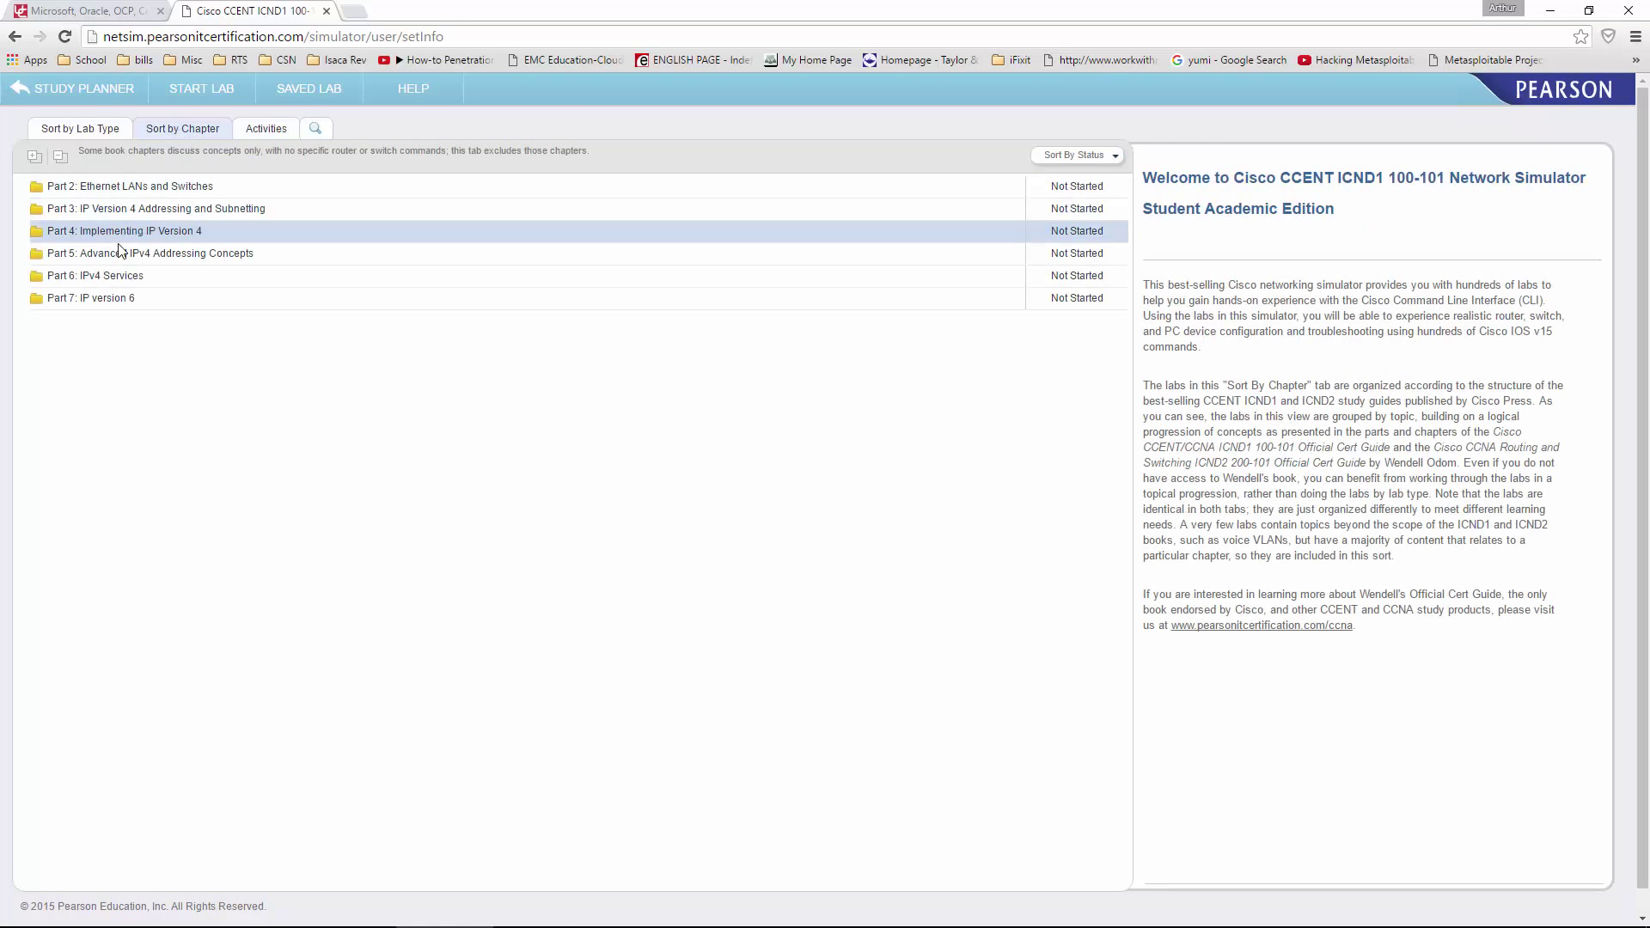
key(alt+Tab)
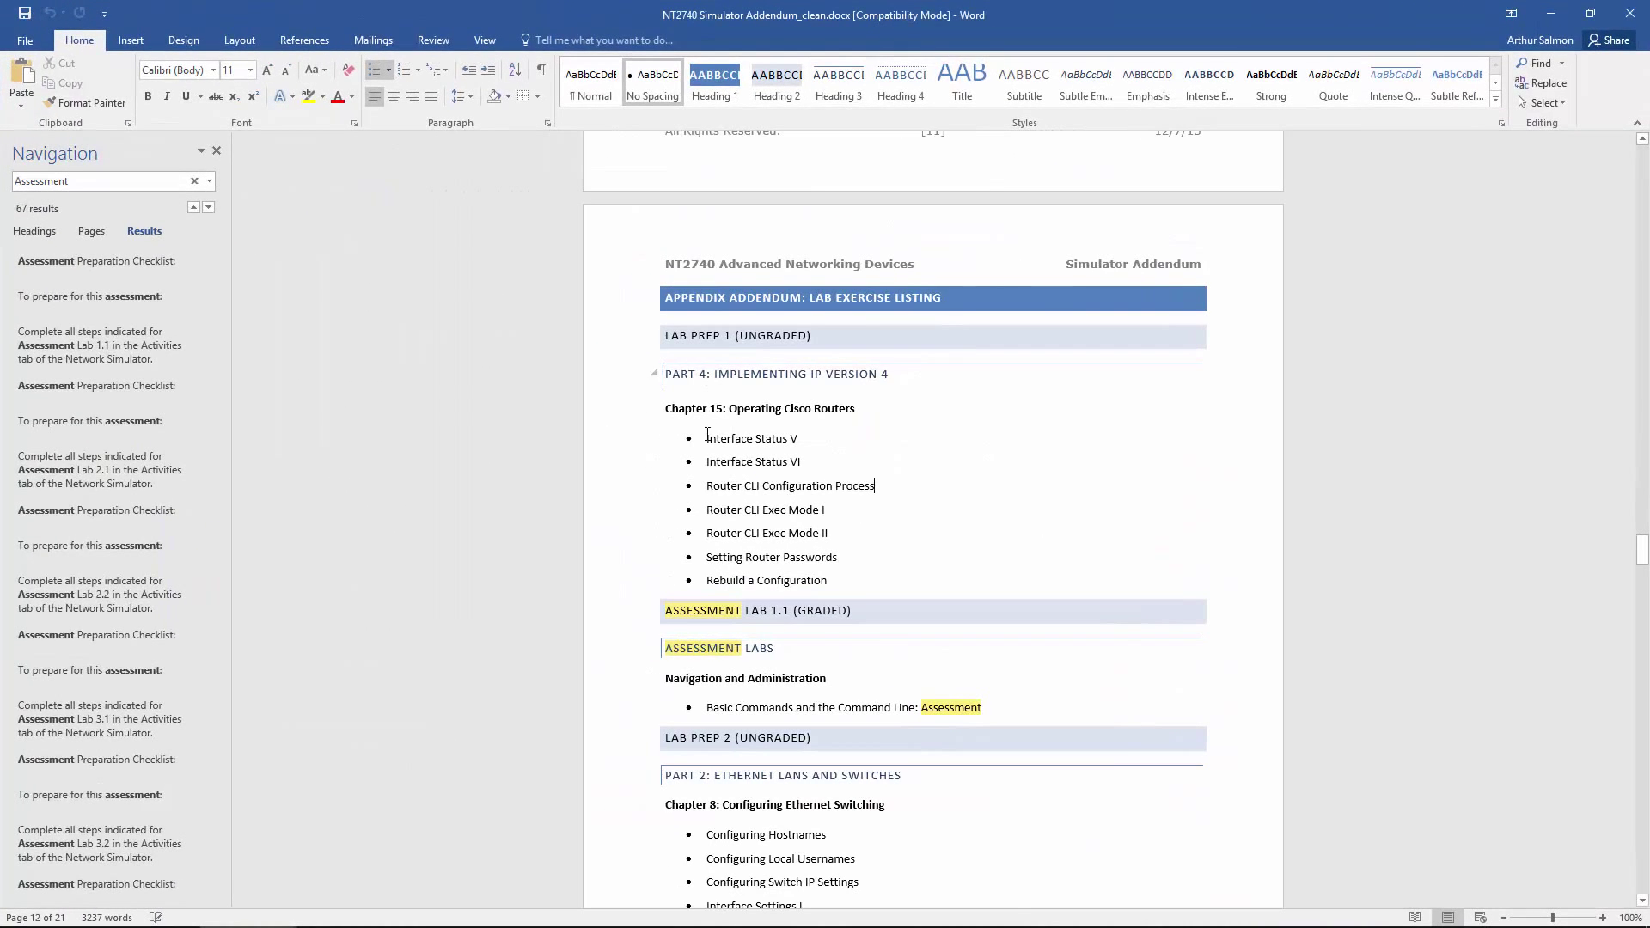
drag(660, 409, 930, 572)
drag(671, 340, 894, 373)
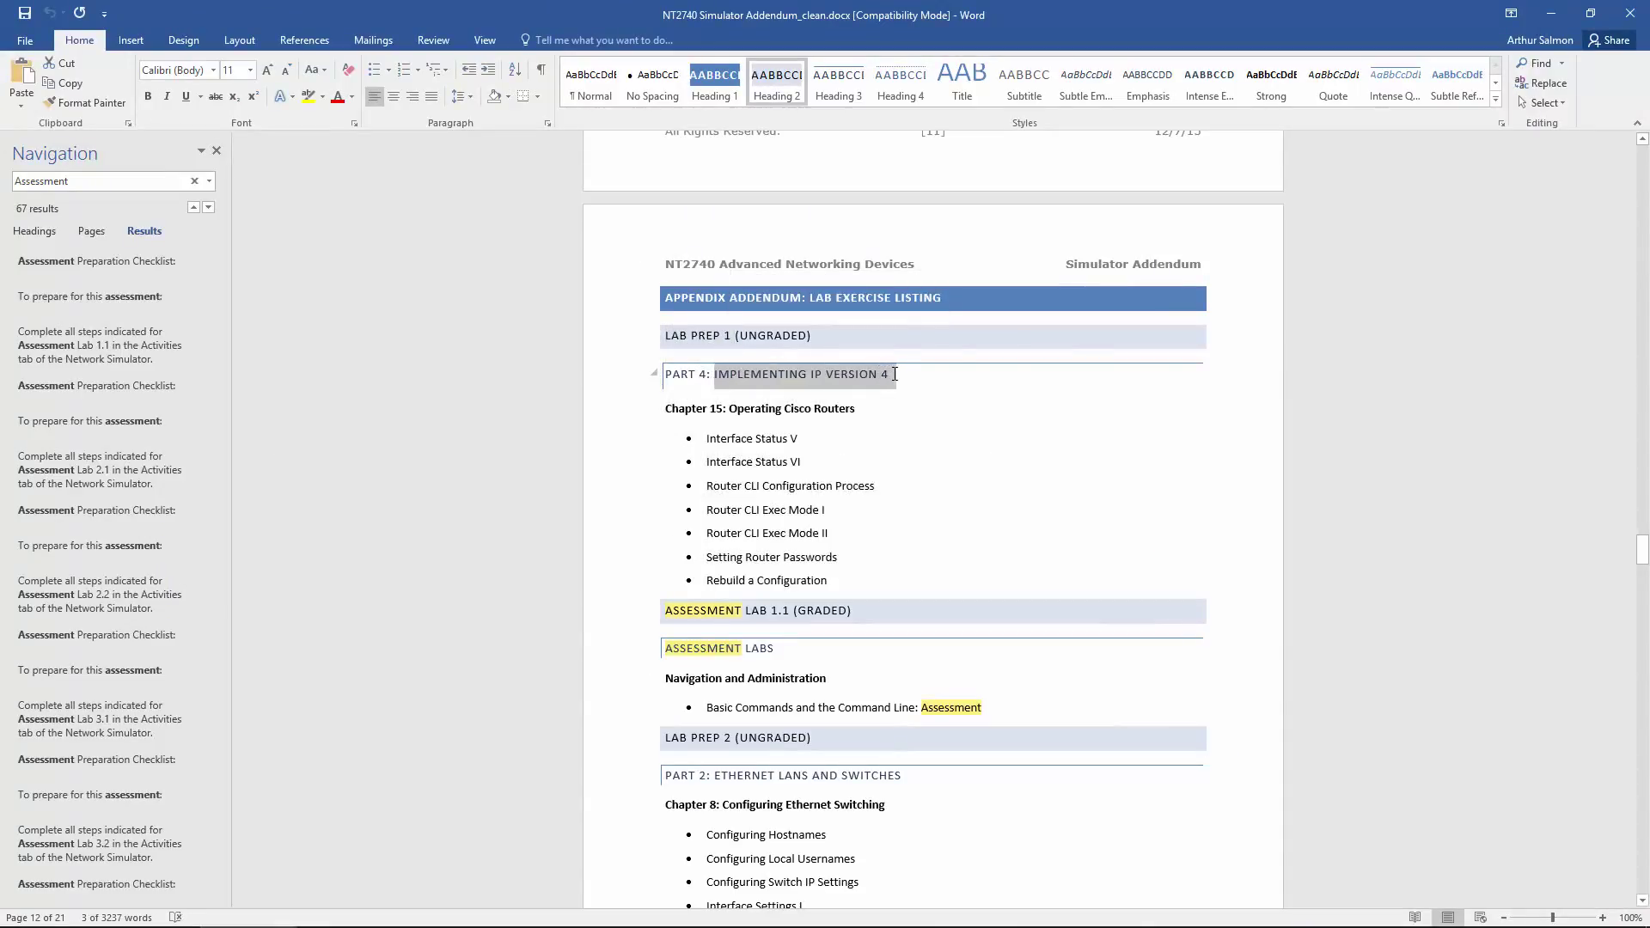
drag(709, 438, 847, 591)
key(alt+Tab)
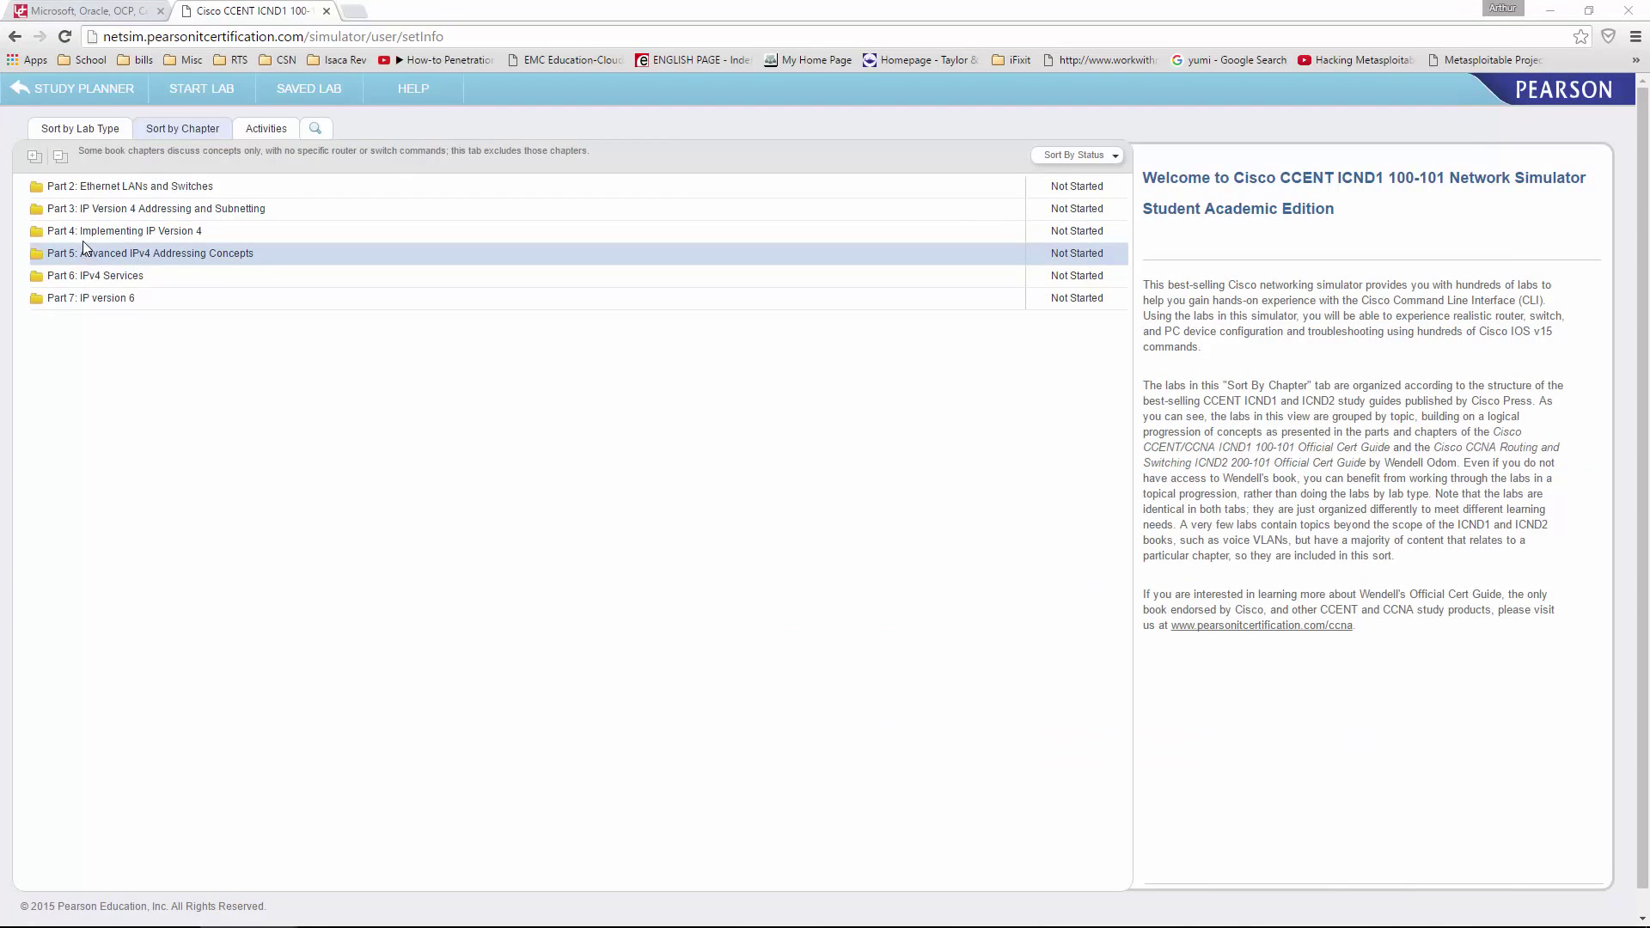
- Expand Part 4: Implementing IP Version 4 and review the Chapter 15 lab entries
click(140, 230)
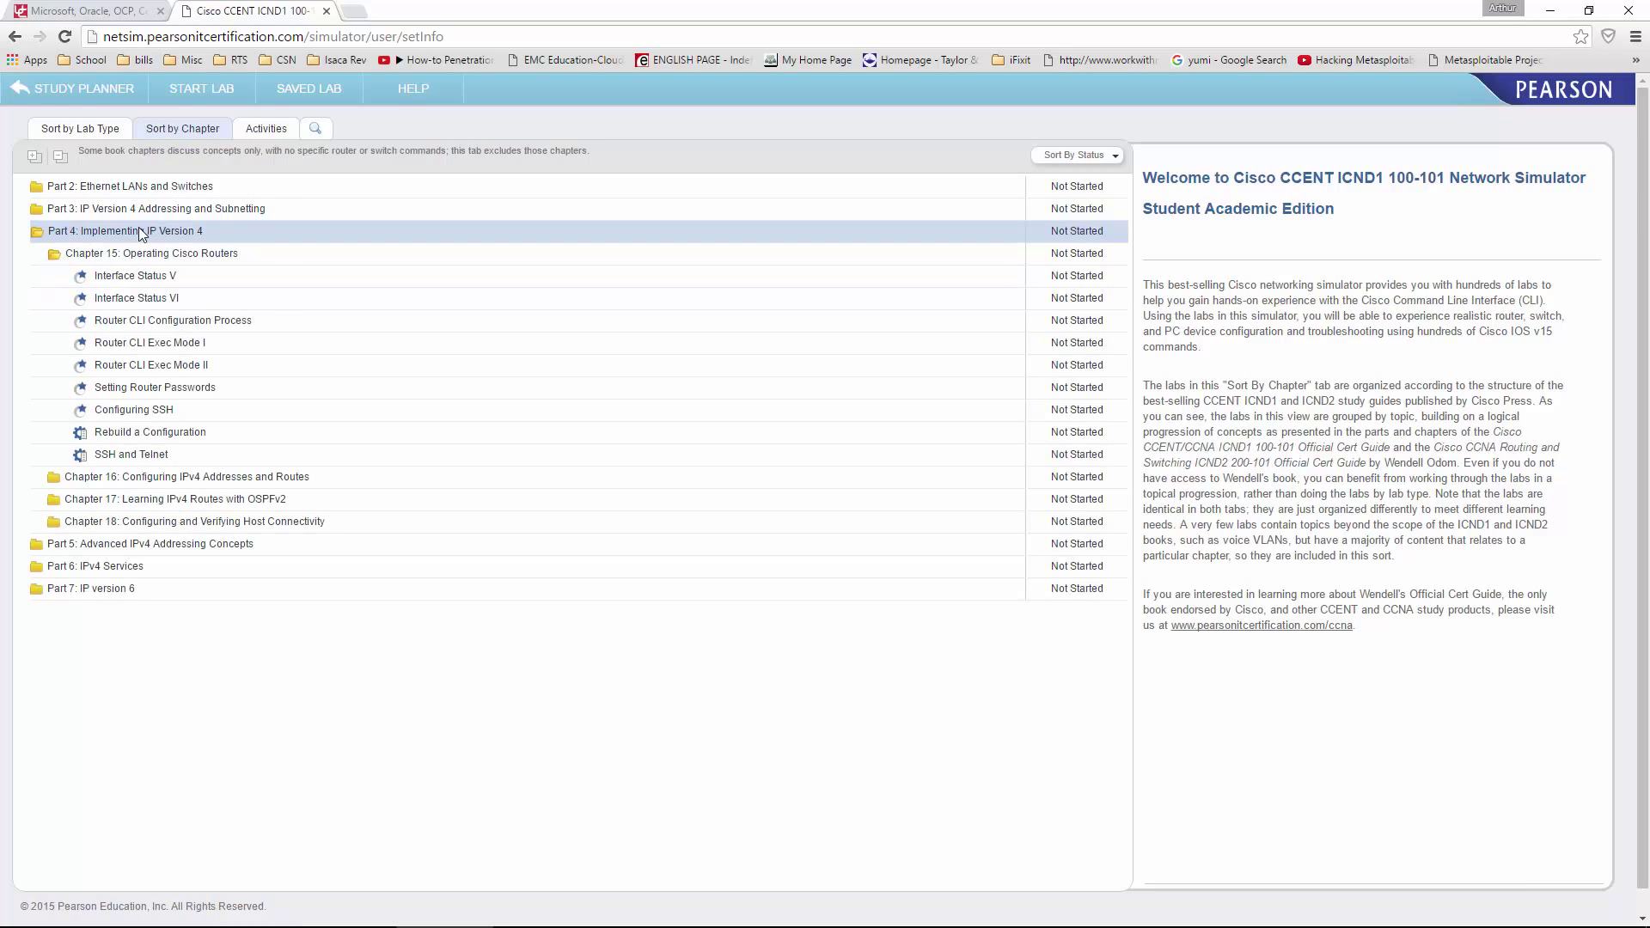
click(99, 275)
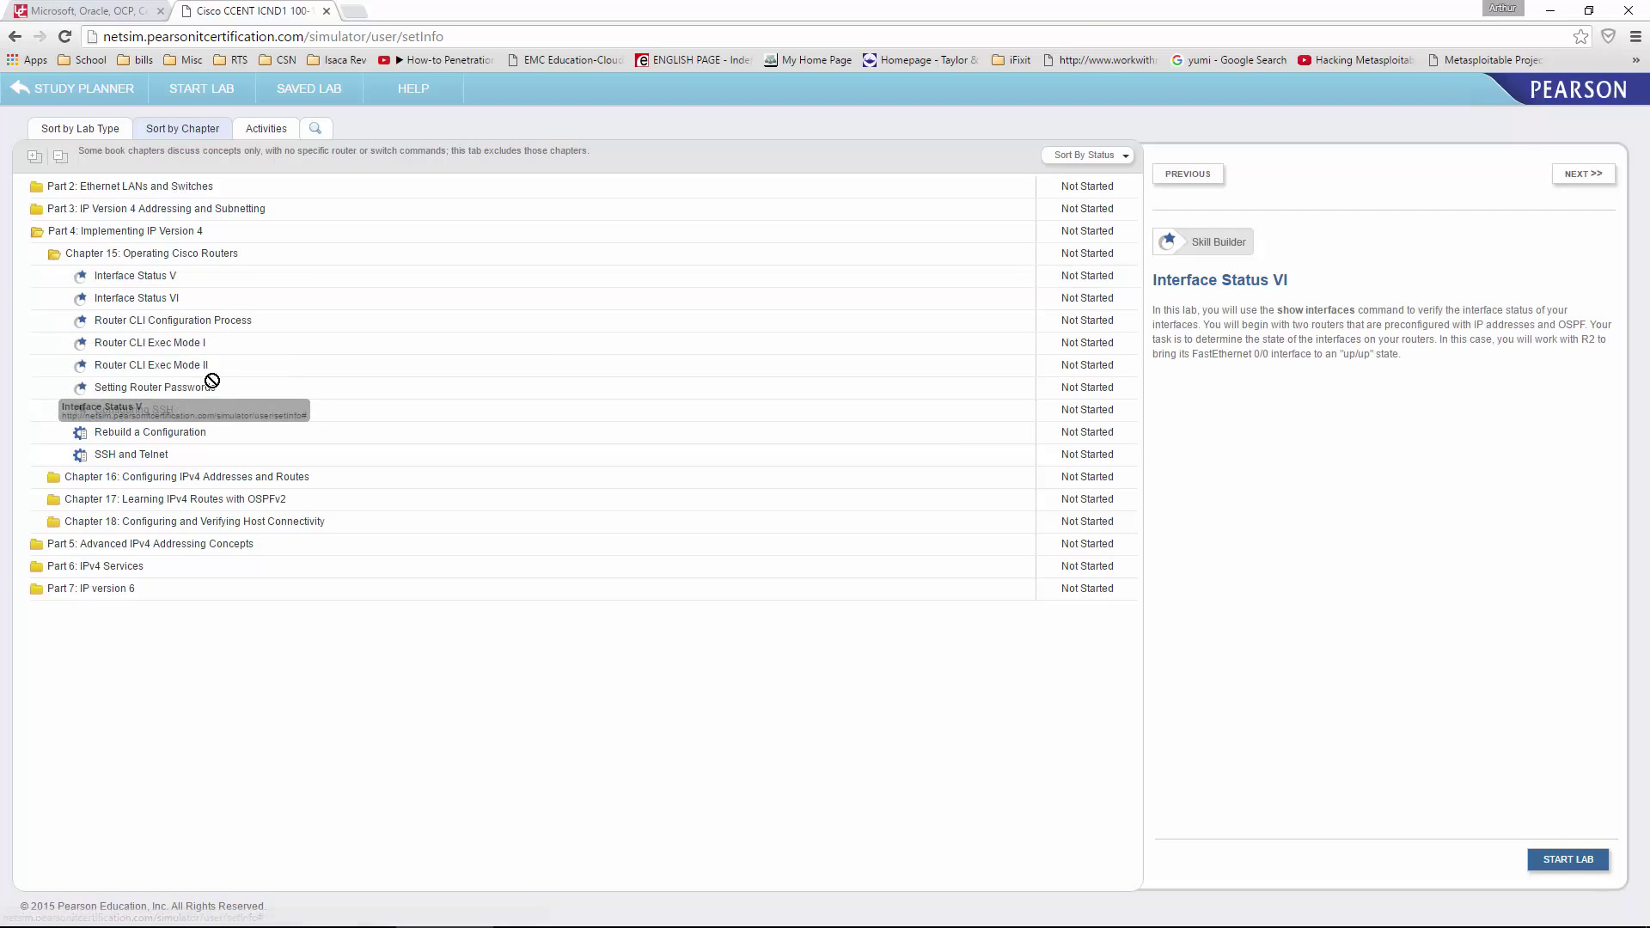
click(233, 437)
drag(235, 439, 103, 268)
click(593, 794)
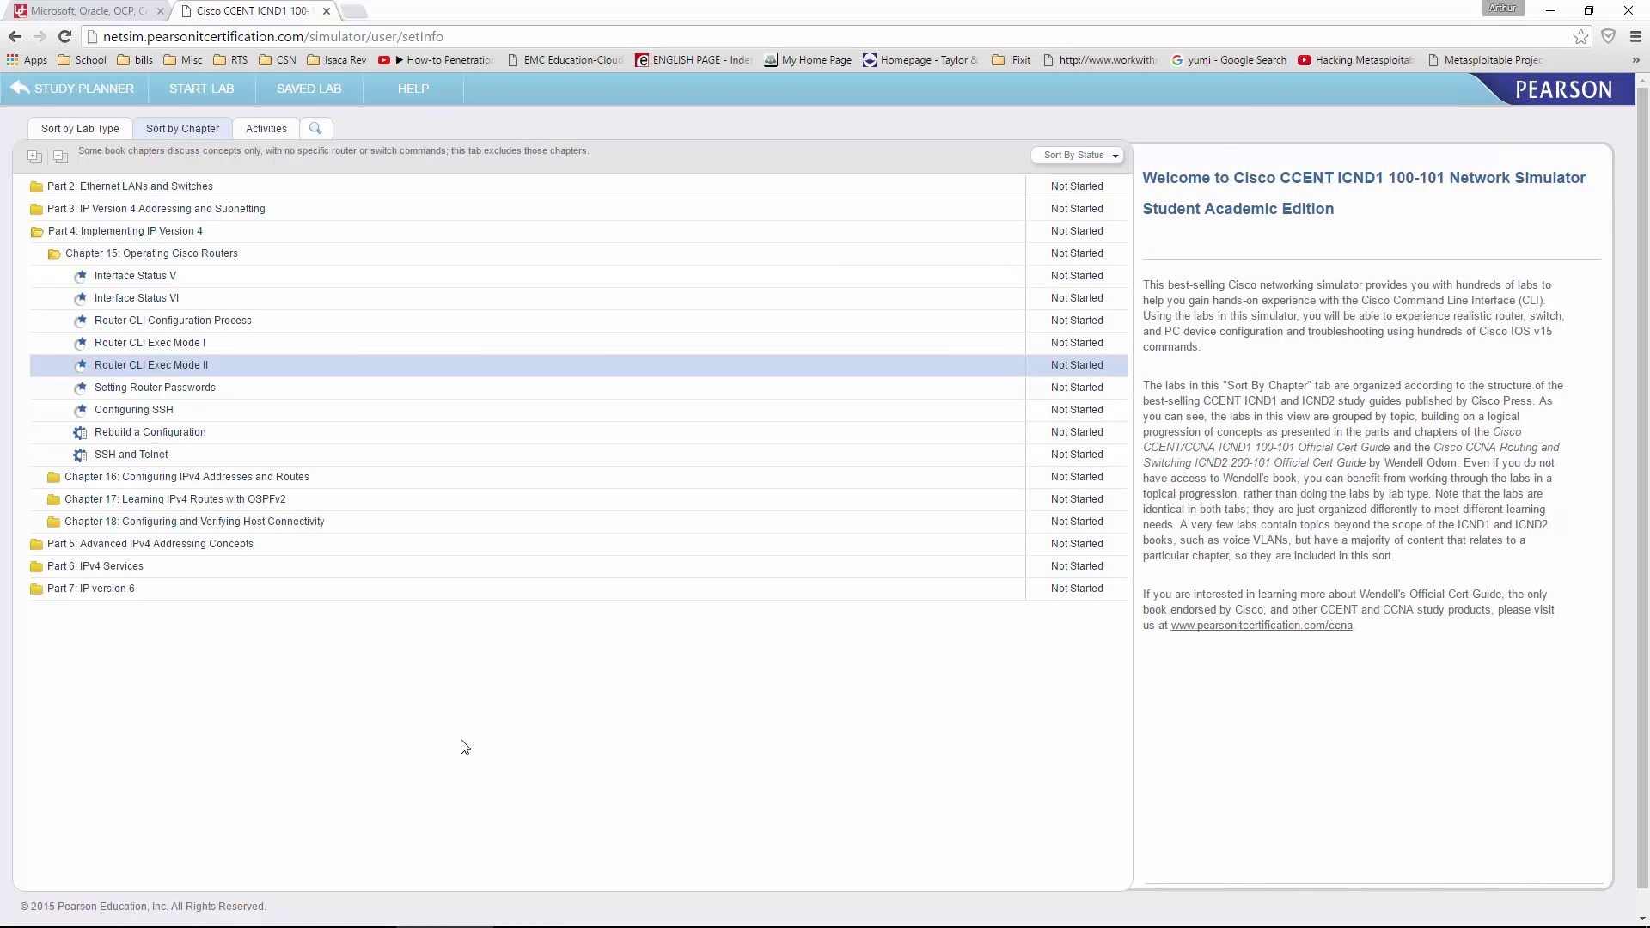